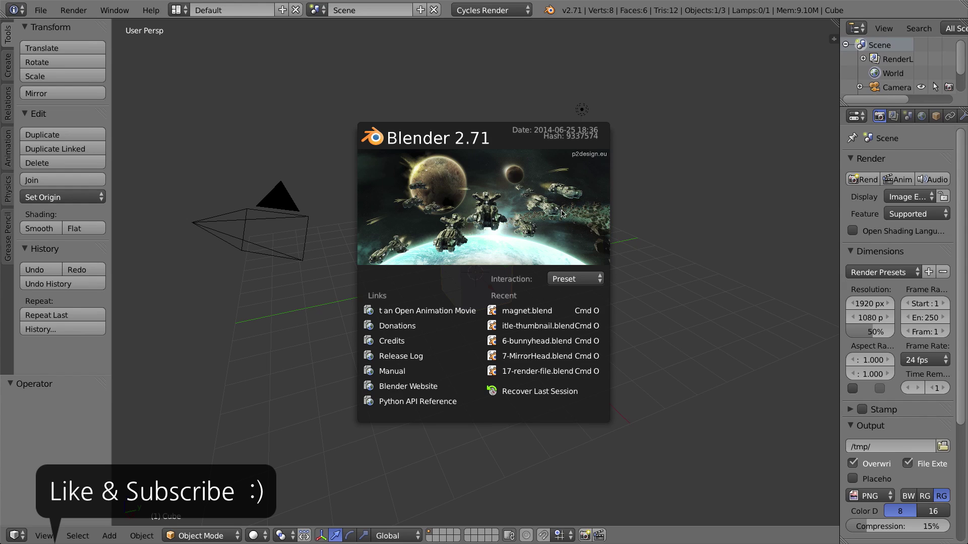
Step: Dismiss the splash screen and add a cylinder mesh at the centre of the default cube
{"action": "left_click", "coordinate": [555, 188]}
{"action": "scroll", "coordinate": [519, 228], "scroll_direction": "up", "scroll_amount": 5}
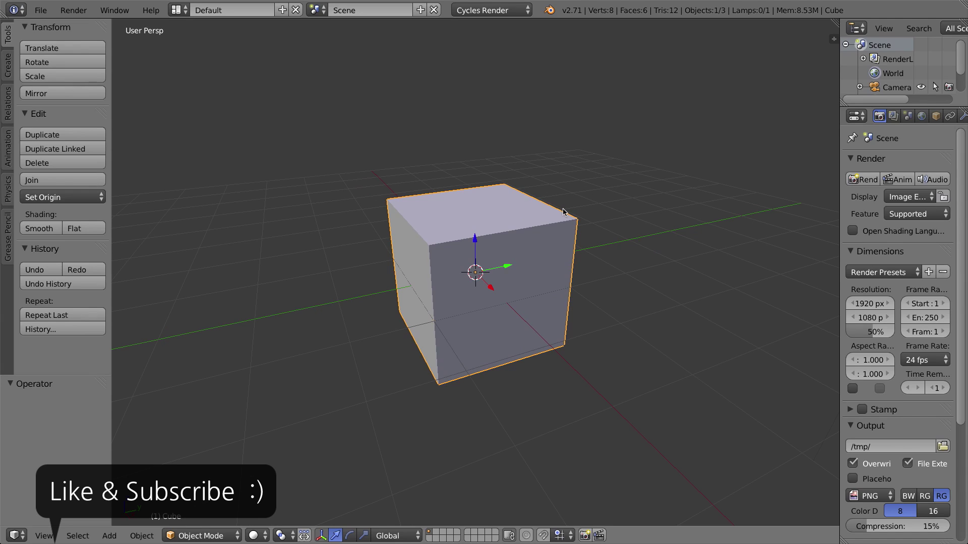
{"action": "key", "text": "shift+a"}
{"action": "key", "text": "shift+a"}
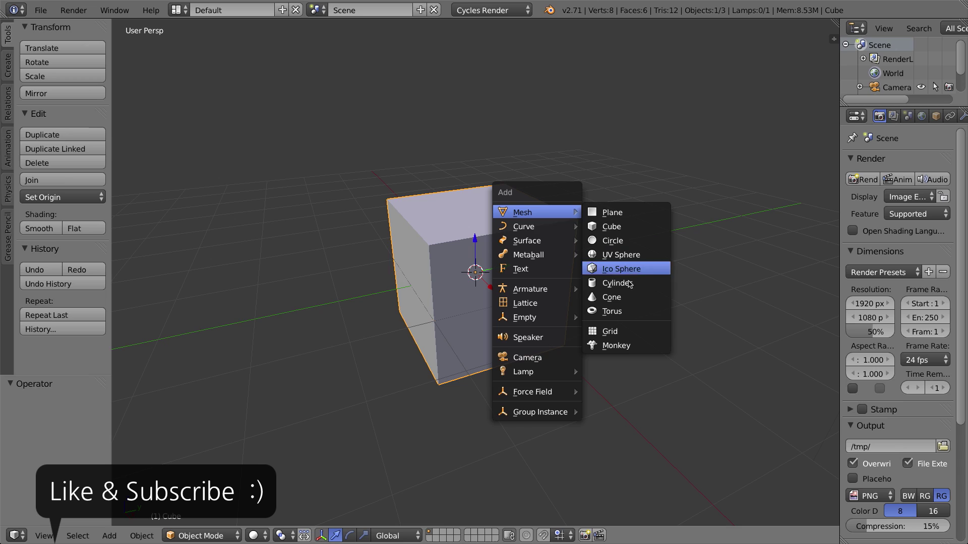
{"action": "left_click", "coordinate": [615, 283]}
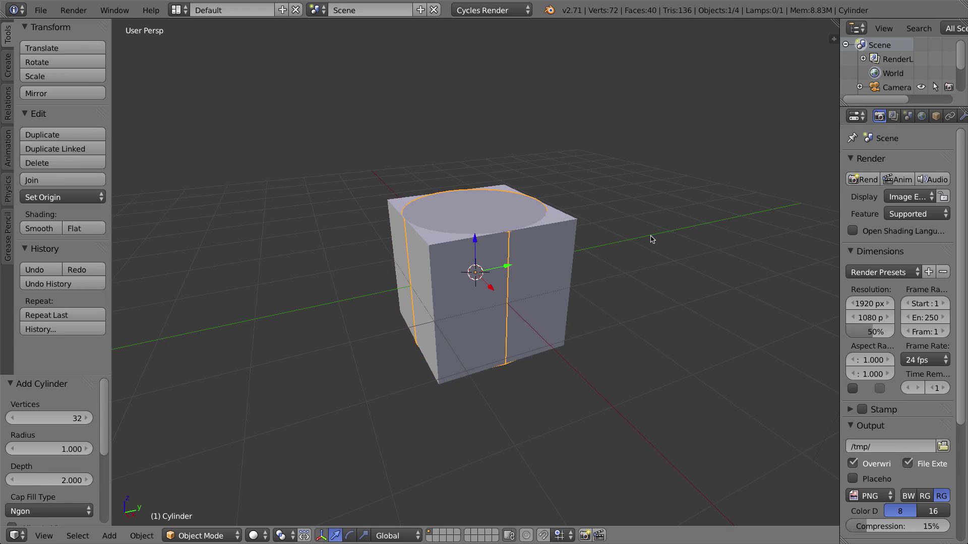
Step: Scale the cylinder uniformly to about 0.69, and stretch it along Z by about 2.63 so it passes through the cube
{"action": "key", "text": "s"}
{"action": "left_click", "coordinate": [595, 242]}
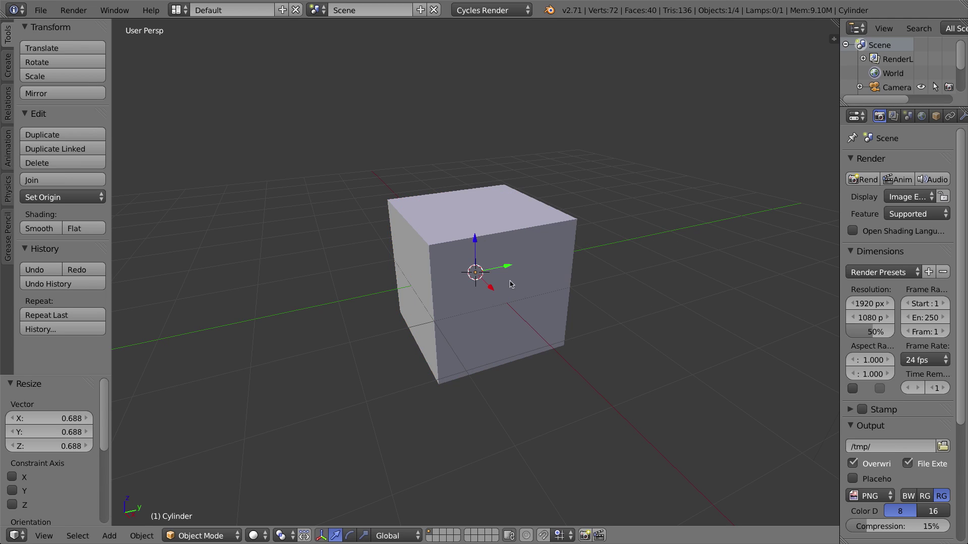
{"action": "key", "text": "s"}
{"action": "key", "text": "z"}
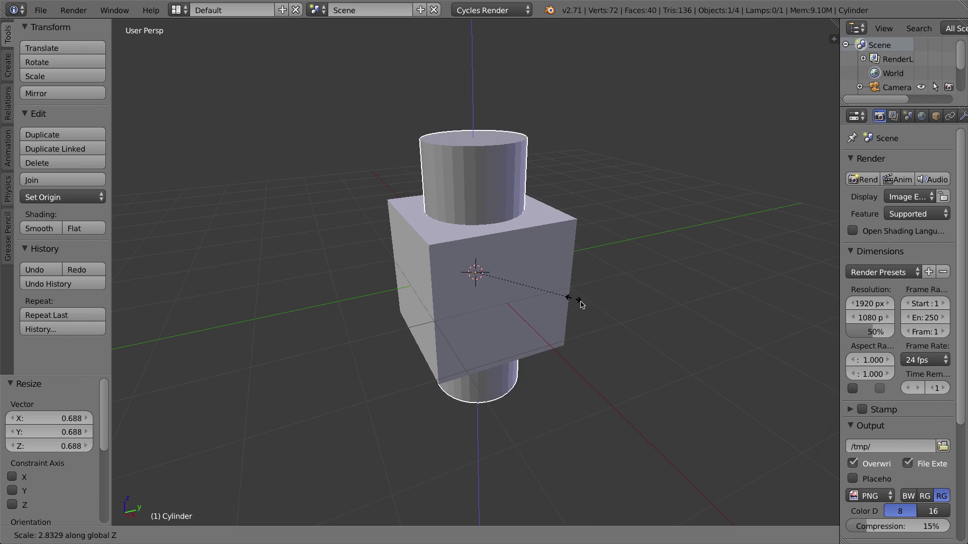
{"action": "left_click", "coordinate": [568, 292]}
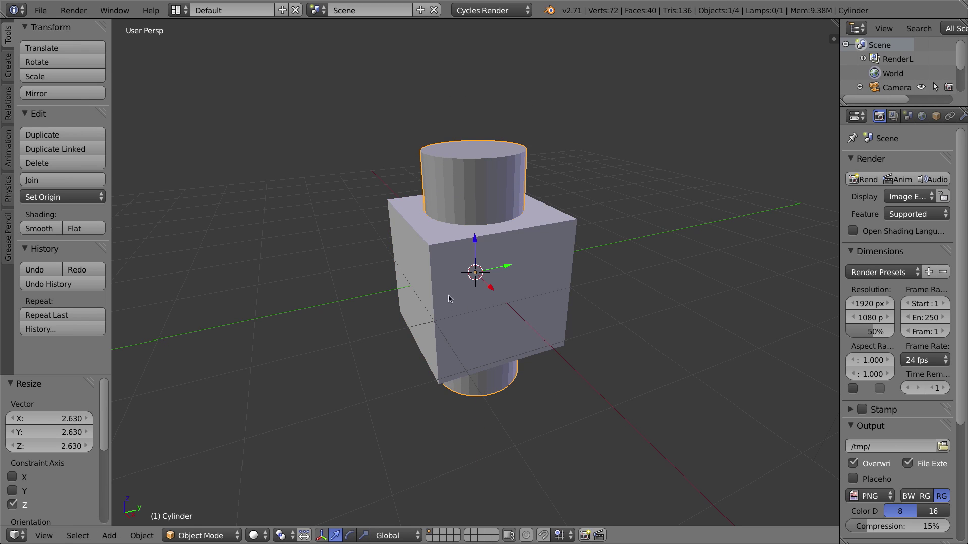
Step: Select the cube together with the cylinder and duplicate the pair about -4.05 units along X
{"action": "scroll", "coordinate": [420, 282], "scroll_direction": "down", "scroll_amount": 4}
{"action": "middle_click_drag", "start_coordinate": [387, 276], "coordinate": [470, 261]}
{"action": "right_click", "coordinate": [456, 258], "text": "shift"}
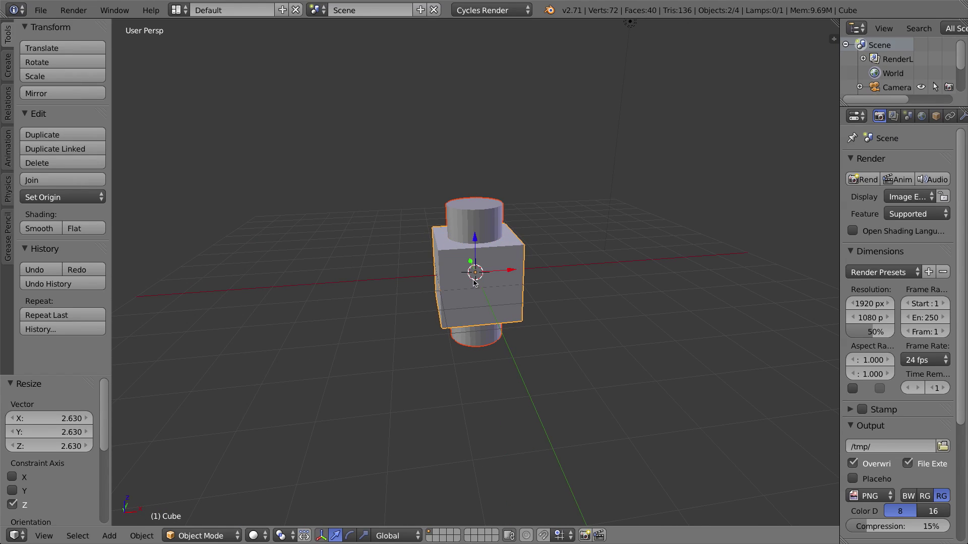
{"action": "key", "text": "shift+d"}
{"action": "key", "text": "x"}
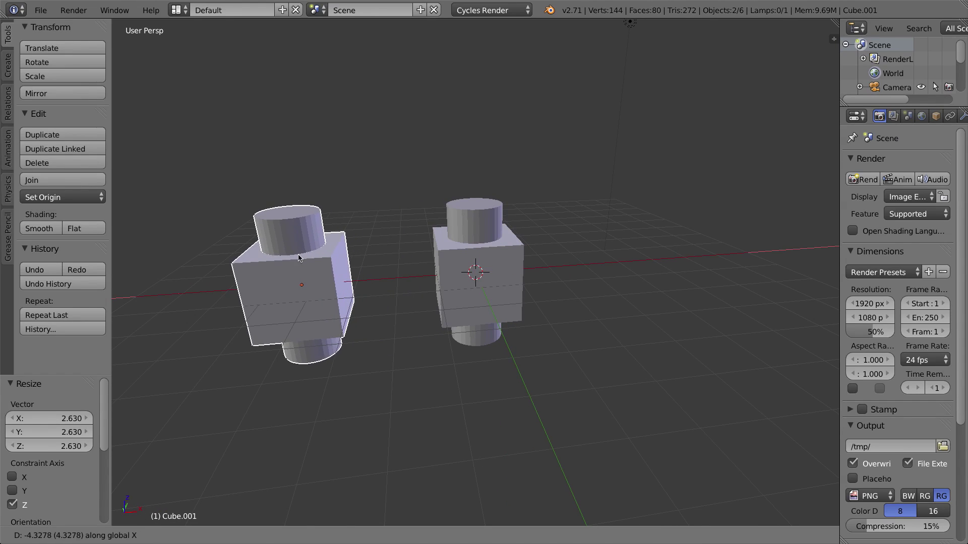
{"action": "left_click", "coordinate": [334, 322]}
Step: Duplicate the copied cube and cylinder again, placing the third pair about 8.5 units along X on the original's other side
{"action": "key", "text": "shift+d"}
{"action": "key", "text": "x"}
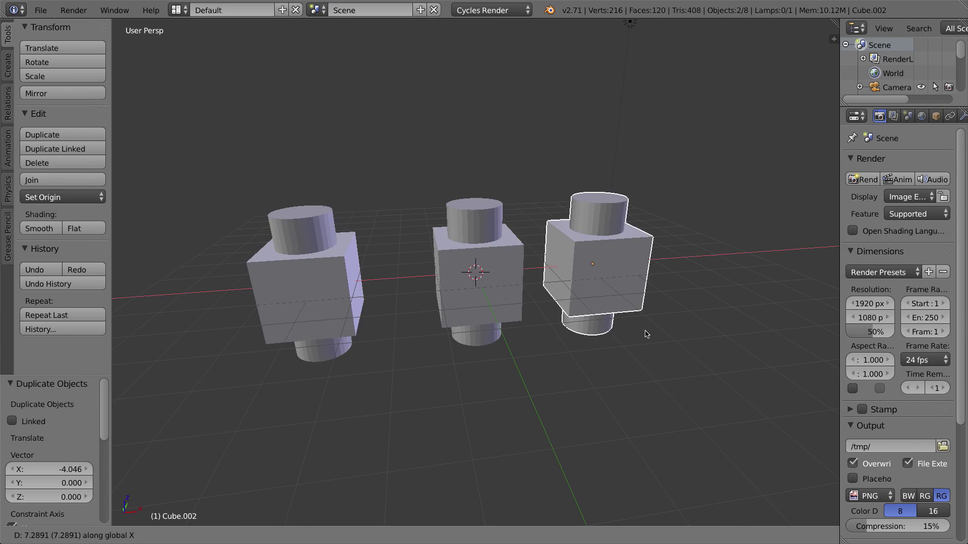
{"action": "left_click", "coordinate": [625, 352]}
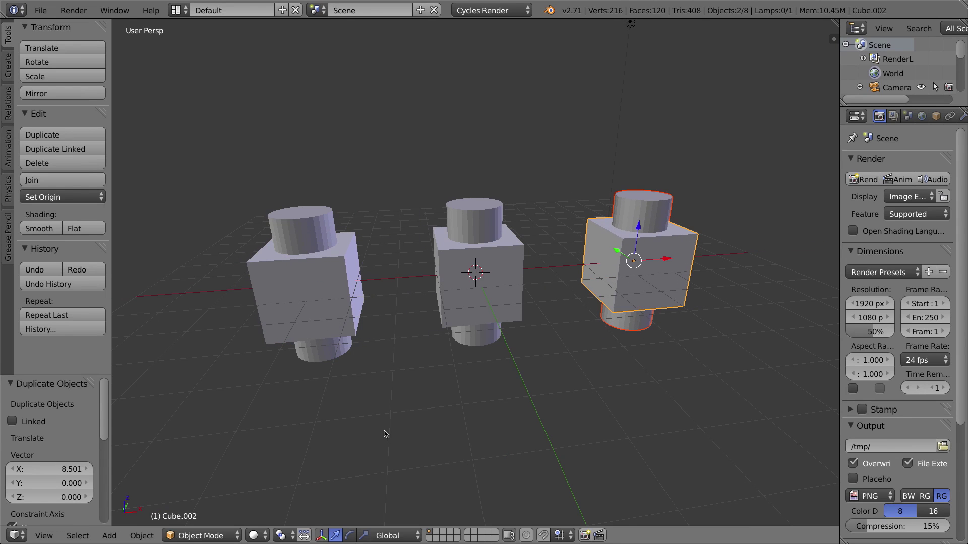
Step: Add a Boolean modifier to the first duplicated cube, Cube.001
{"action": "middle_click_drag", "start_coordinate": [335, 417], "coordinate": [485, 416], "text": "shift"}
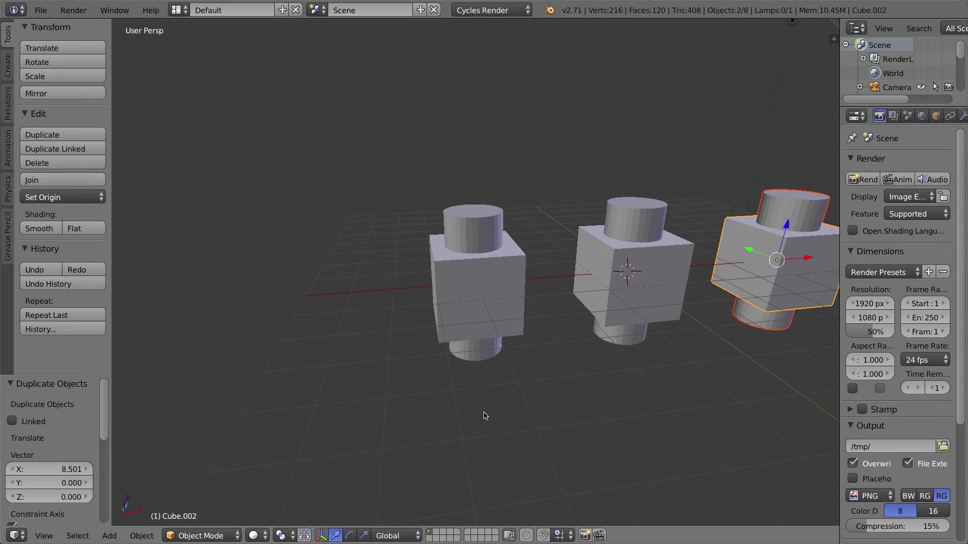
{"action": "scroll", "coordinate": [504, 329], "scroll_direction": "up", "scroll_amount": 2}
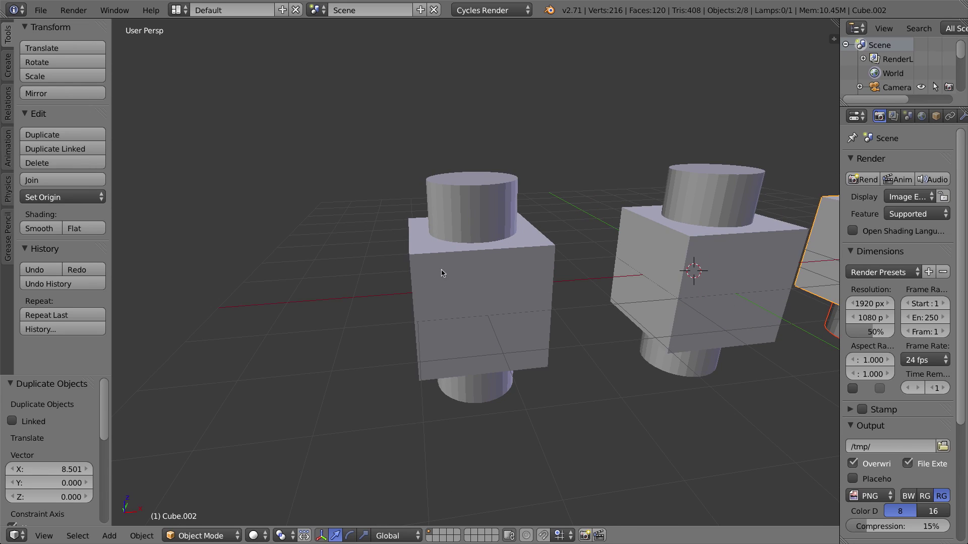
{"action": "right_click", "coordinate": [462, 220]}
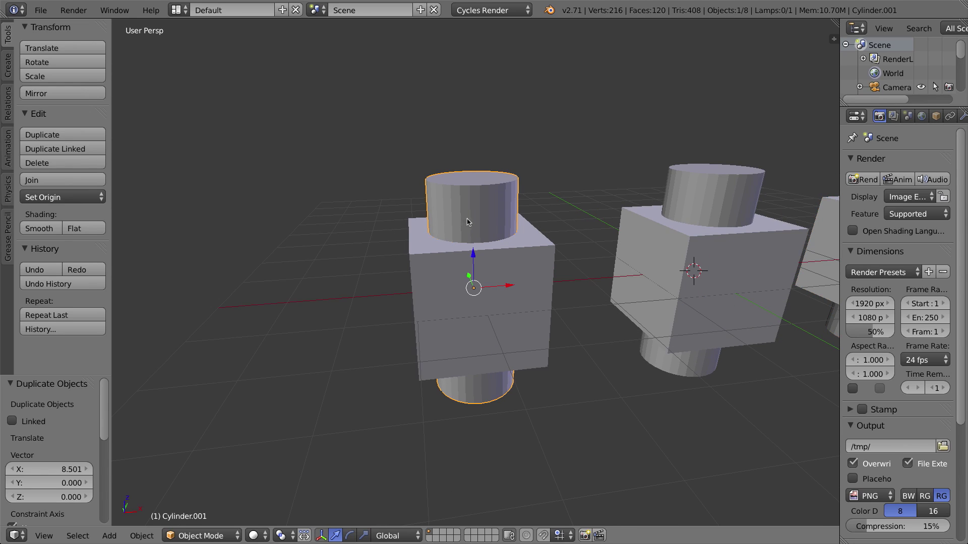
{"action": "right_click", "coordinate": [421, 252]}
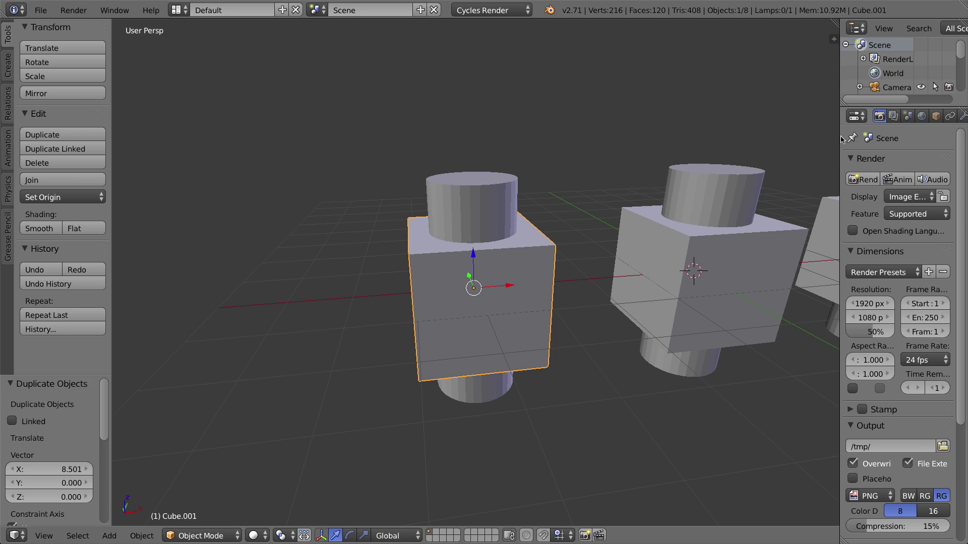
{"action": "left_click_drag", "start_coordinate": [838, 136], "coordinate": [733, 136]}
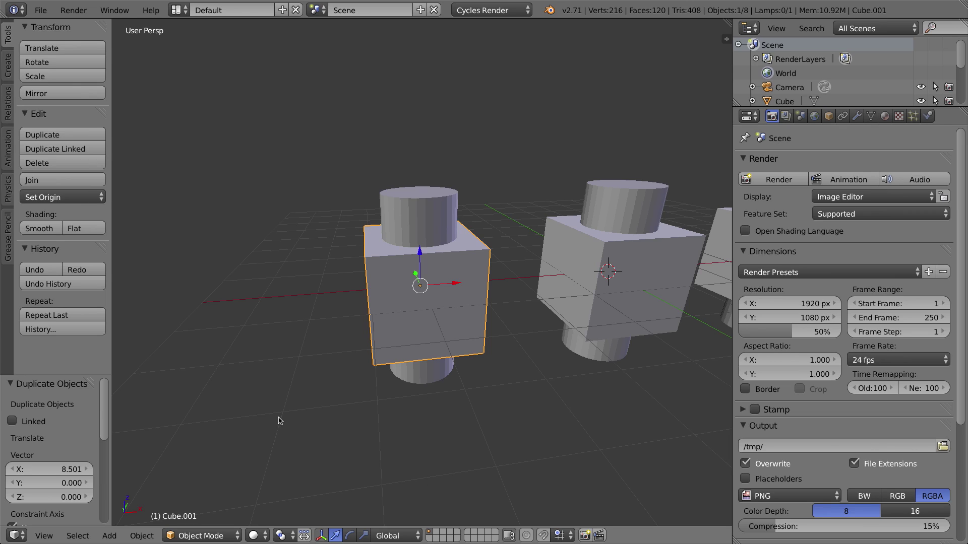
{"action": "left_click", "coordinate": [857, 115]}
{"action": "left_click", "coordinate": [775, 164]}
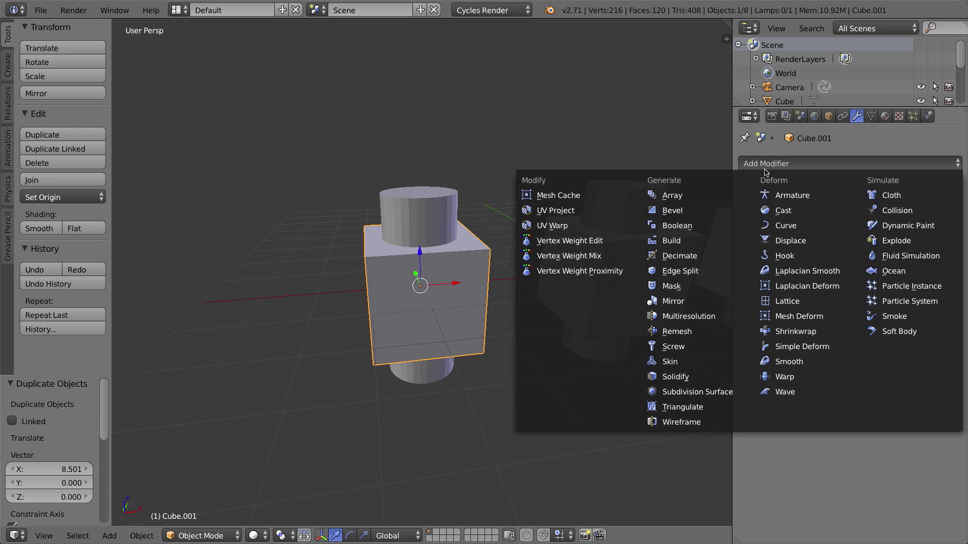
{"action": "left_click", "coordinate": [694, 226]}
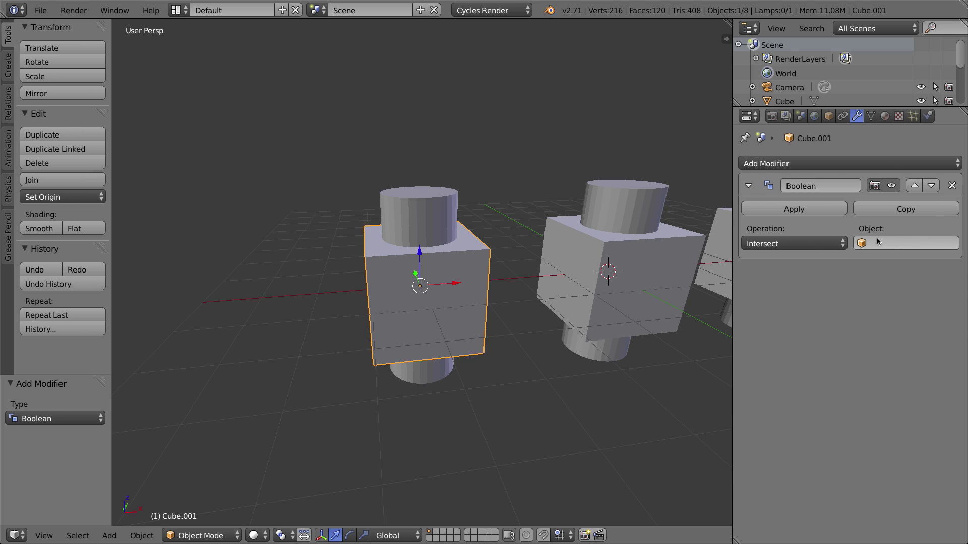
Step: Set Cylinder.001 as the target object of Cube.001's Boolean modifier
{"action": "right_click", "coordinate": [416, 197]}
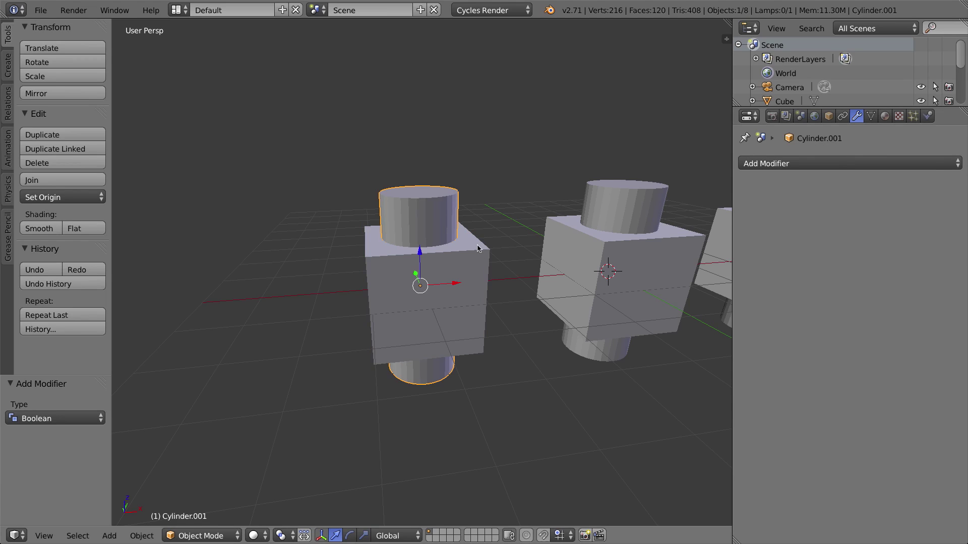
{"action": "right_click", "coordinate": [477, 246]}
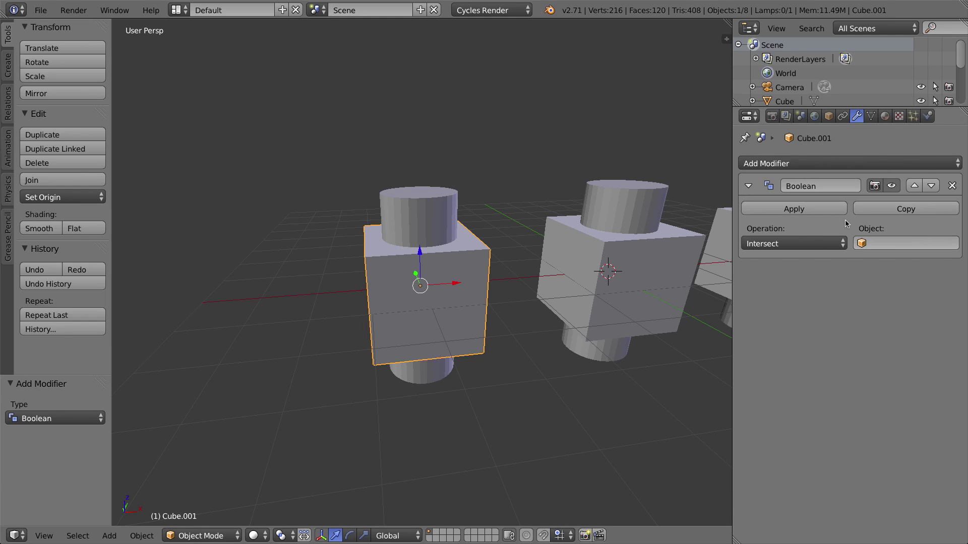
{"action": "left_click", "coordinate": [897, 242]}
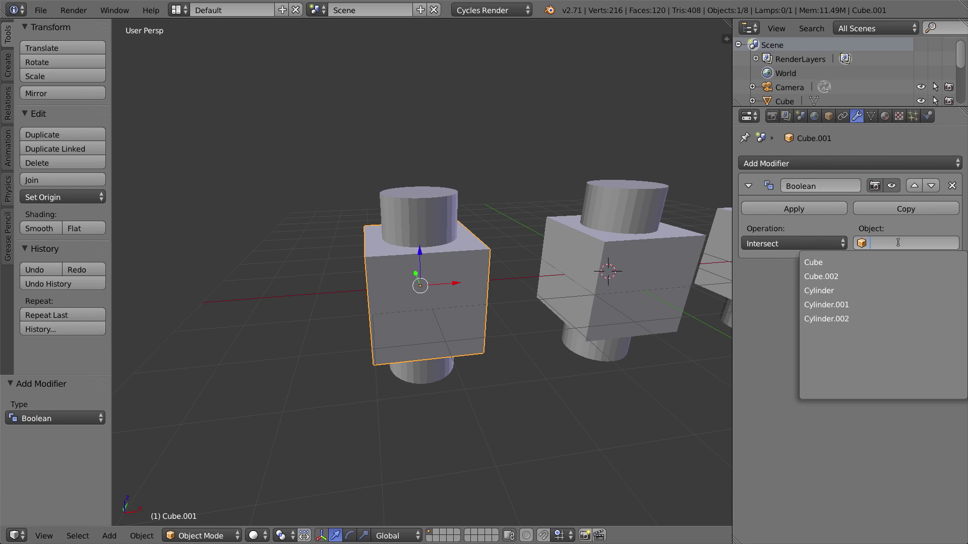
{"action": "left_click", "coordinate": [850, 306]}
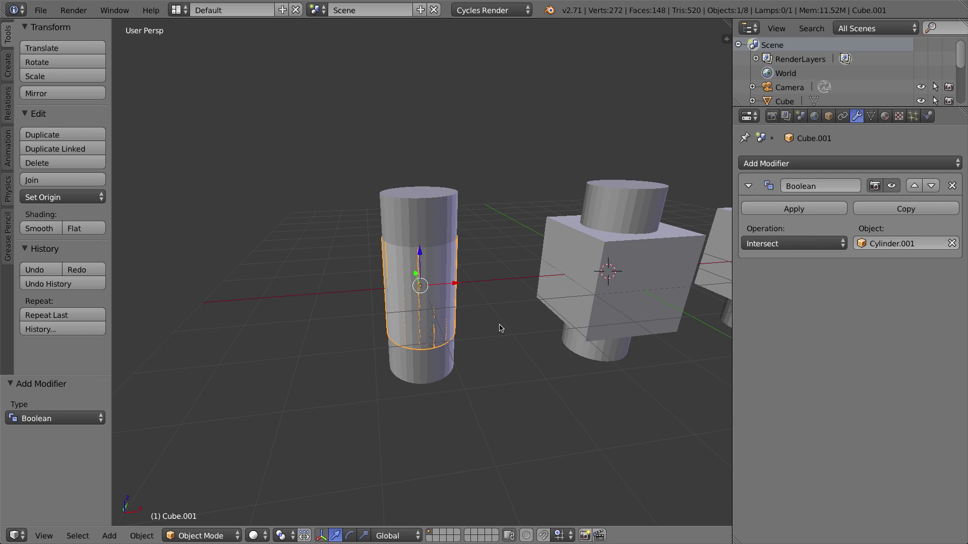
Step: Change the operation of Cube.001's Boolean modifier to Difference
{"action": "left_click", "coordinate": [773, 244]}
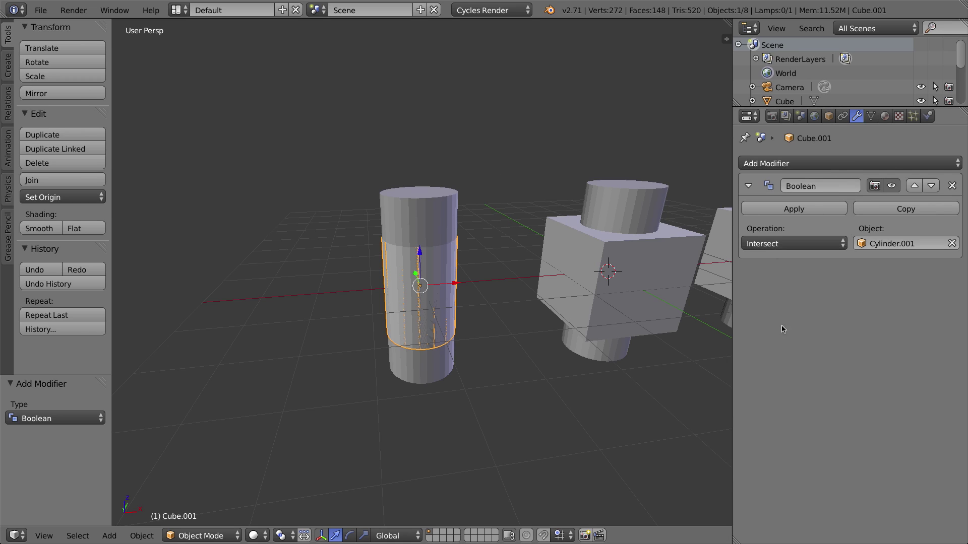
{"action": "left_click", "coordinate": [781, 245]}
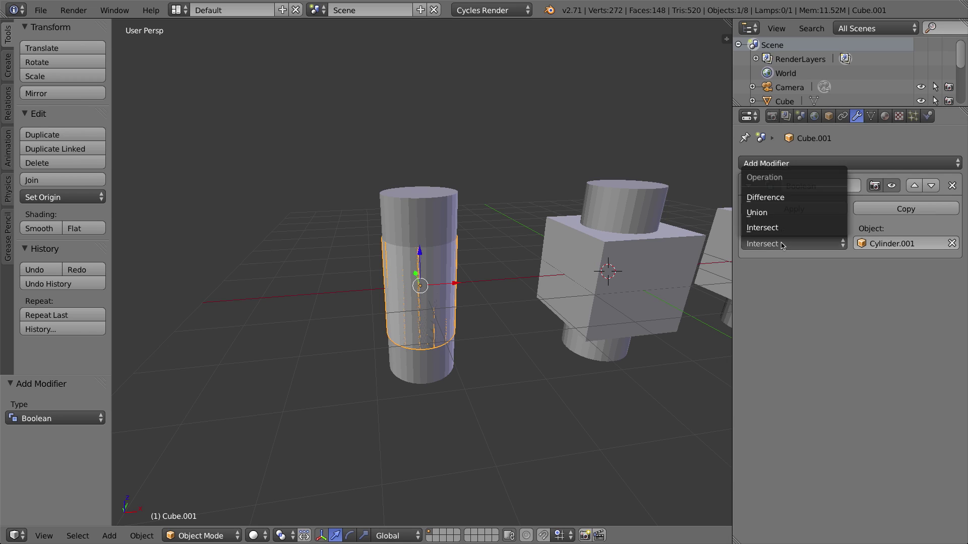
{"action": "left_click", "coordinate": [780, 196]}
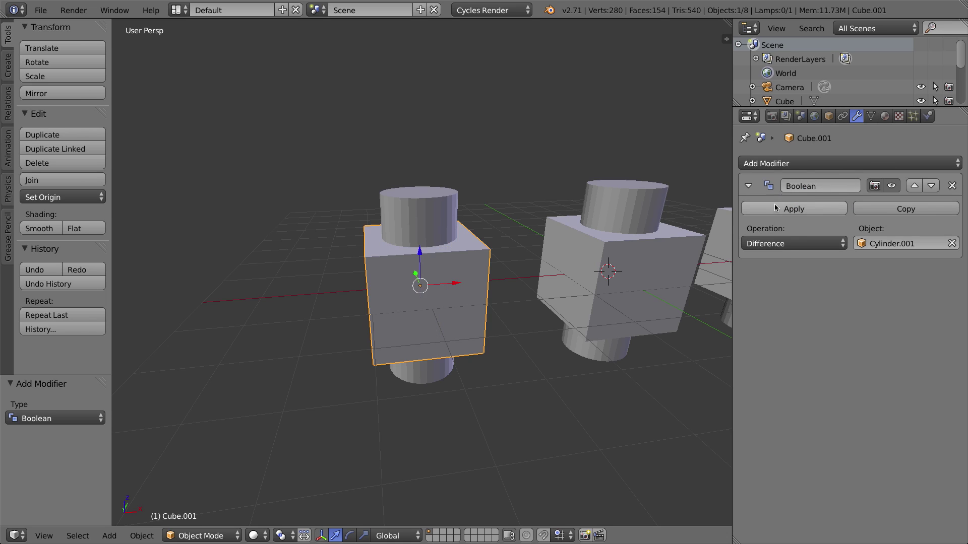
Step: Move Cylinder.001 partly out of its cube, by about 0.86 along X, -0.05 along Y and 0.2 along Z
{"action": "right_click", "coordinate": [445, 197]}
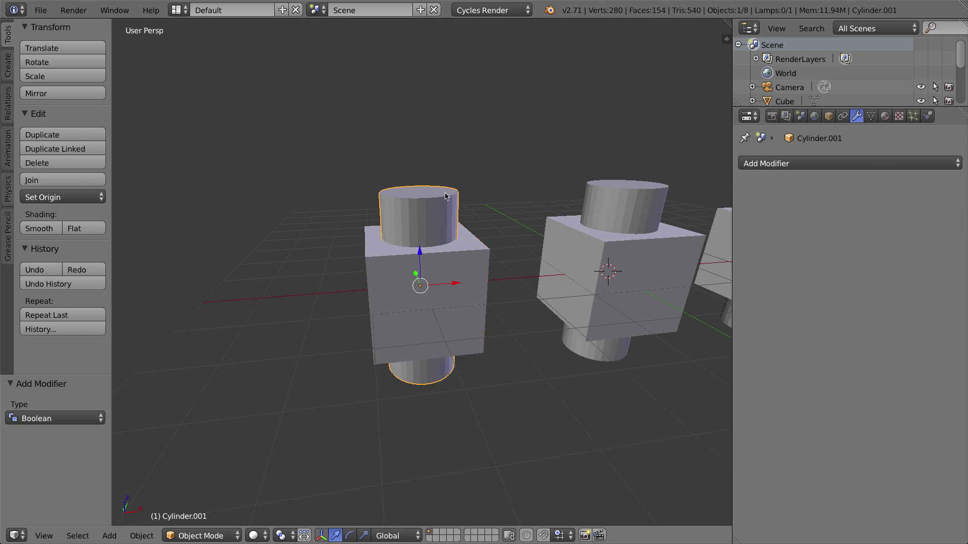
{"action": "right_click", "coordinate": [468, 237]}
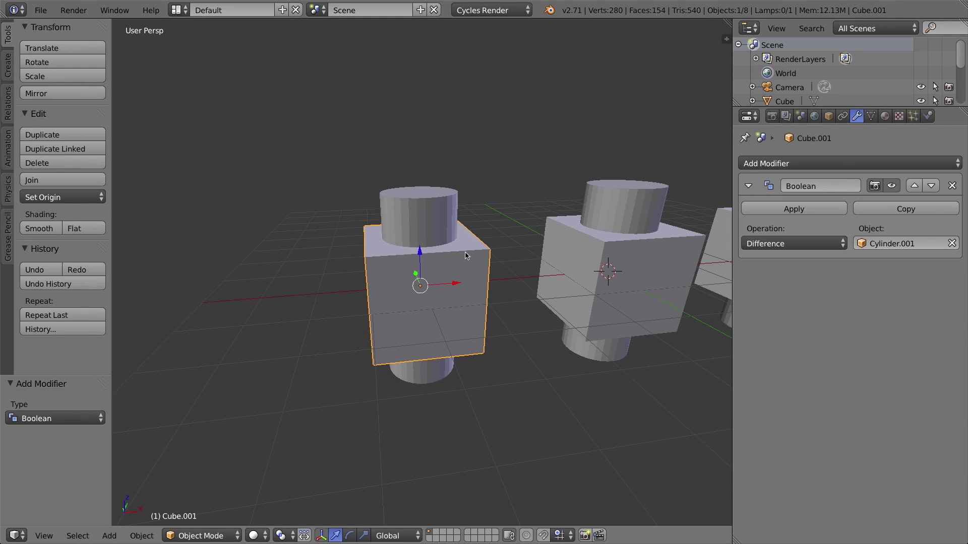
{"action": "right_click", "coordinate": [436, 210]}
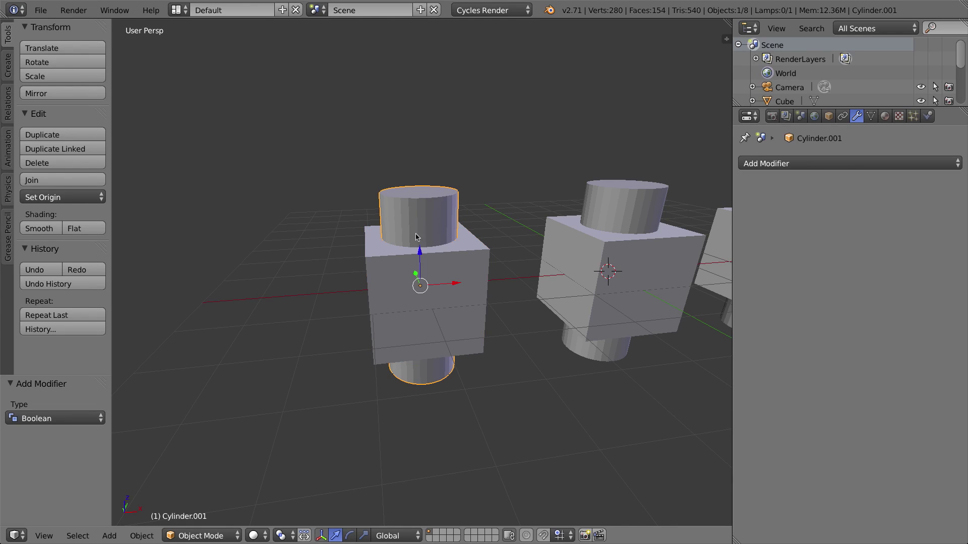
{"action": "key", "text": "g"}
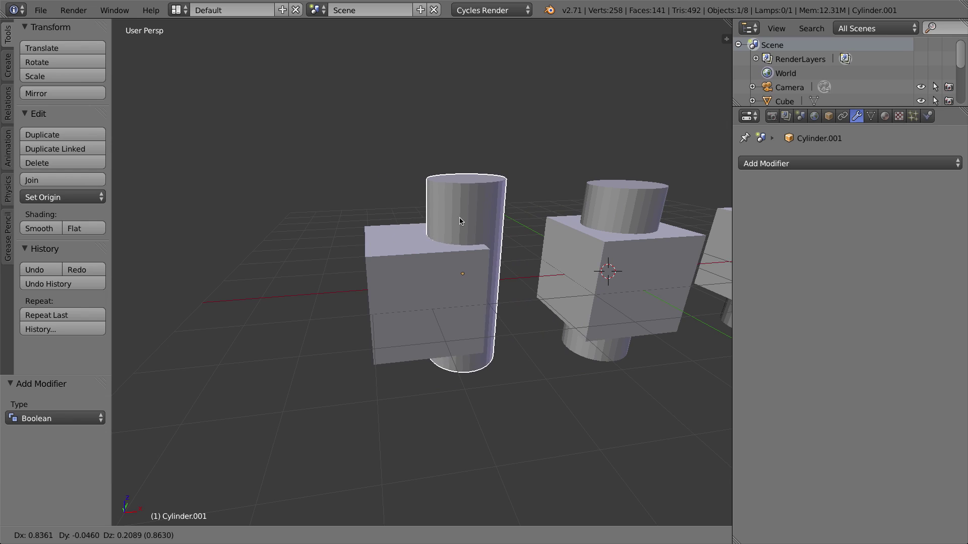
{"action": "left_click", "coordinate": [459, 222]}
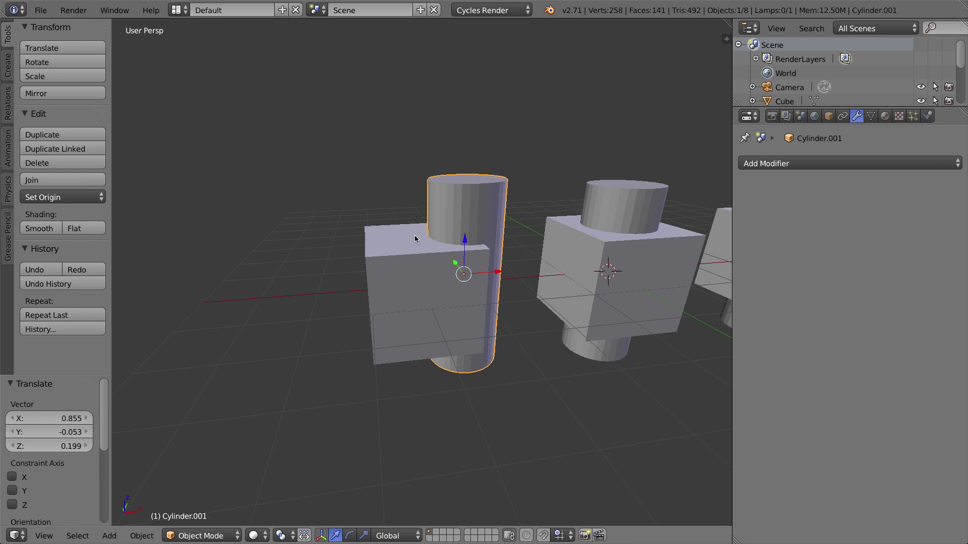
Step: Display the scene as wireframe and move Cylinder.001 back into its cube, about -0.87 along X
{"action": "key", "text": "z"}
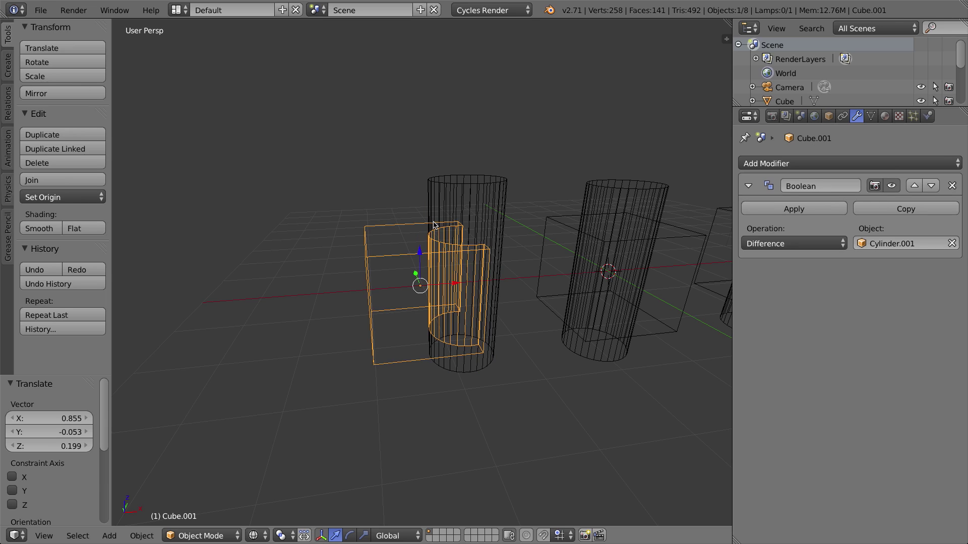
{"action": "middle_click_drag", "start_coordinate": [434, 224], "coordinate": [473, 230]}
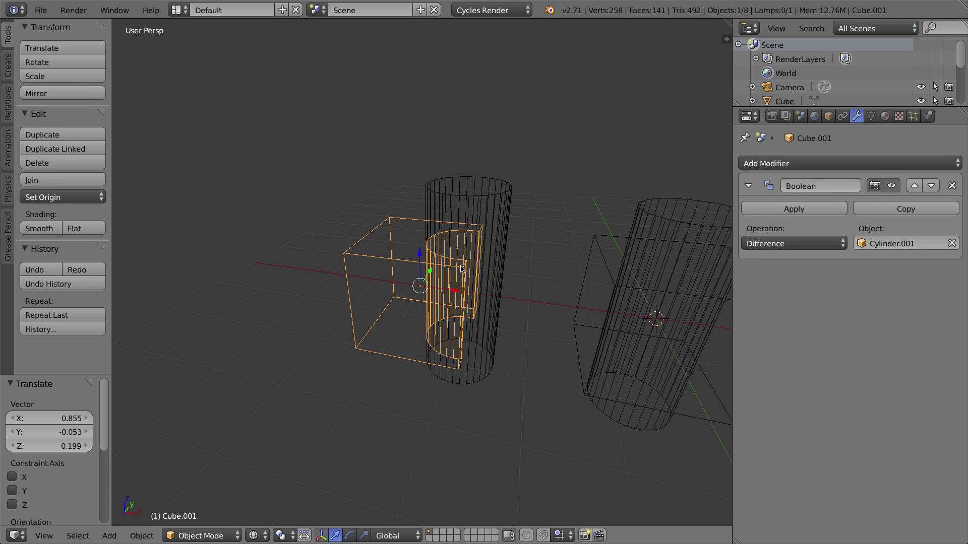
{"action": "middle_click_drag", "start_coordinate": [476, 289], "coordinate": [301, 281]}
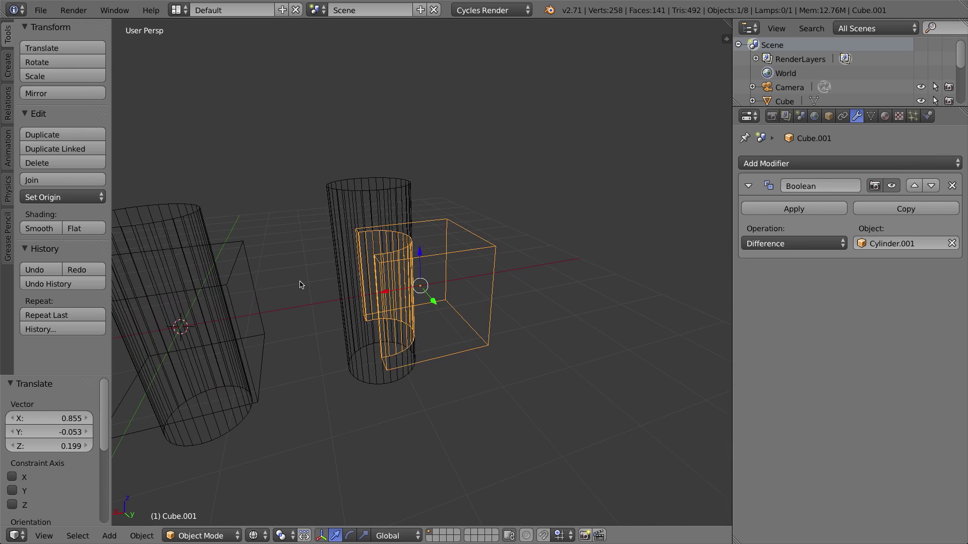
{"action": "right_click", "coordinate": [396, 207]}
{"action": "left_click_drag", "start_coordinate": [341, 293], "coordinate": [402, 273]}
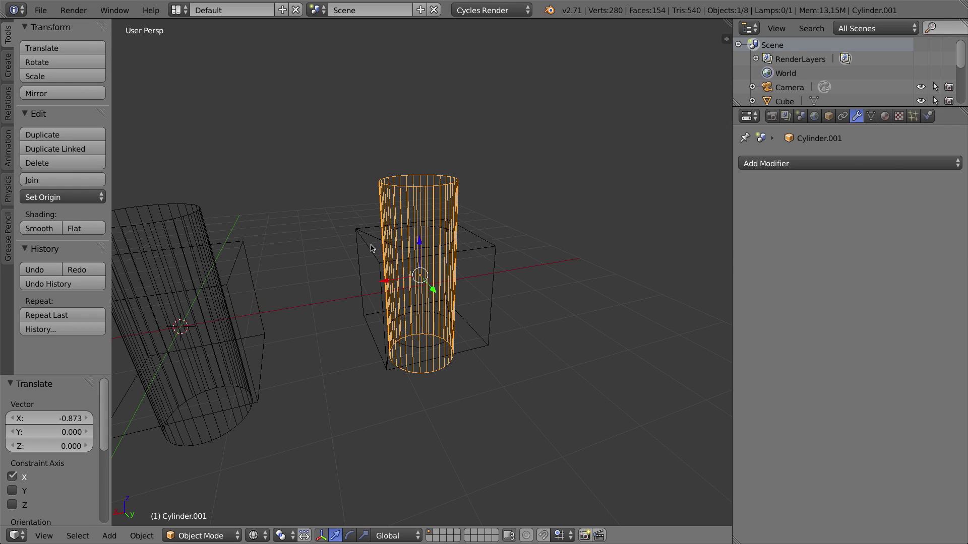
Step: Select Cube.001 and apply its Difference Boolean modifier to the mesh
{"action": "right_click", "coordinate": [374, 248], "text": "shift"}
{"action": "key", "text": "ctrl+minus"}
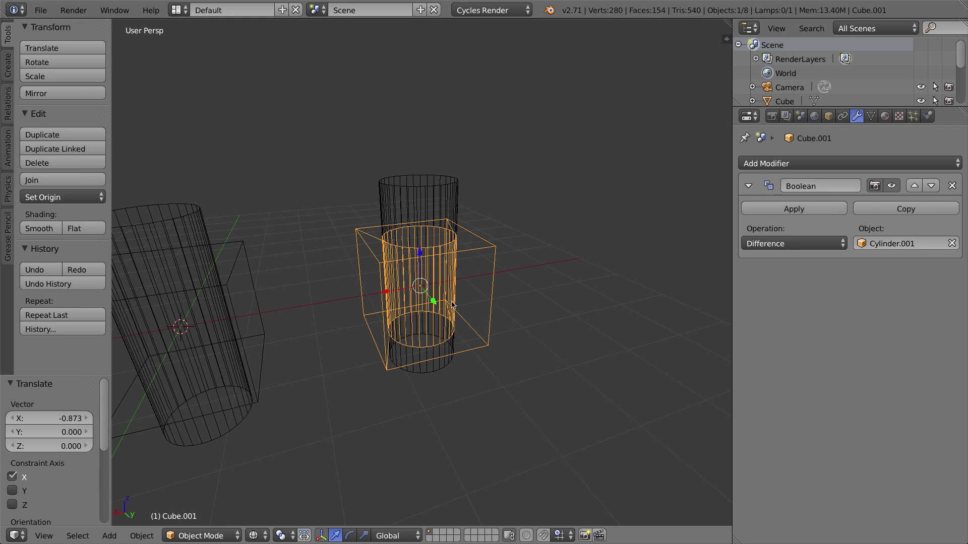
{"action": "left_click", "coordinate": [811, 208]}
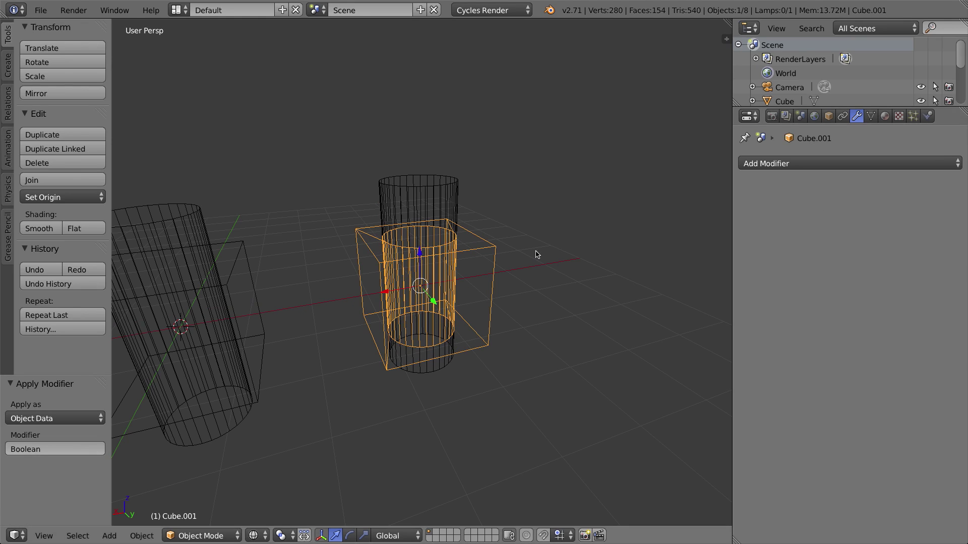
Step: Delete Cylinder.001 and return the viewport to solid shading to show the hole through Cube.001
{"action": "right_click", "coordinate": [448, 204]}
{"action": "key", "text": "x"}
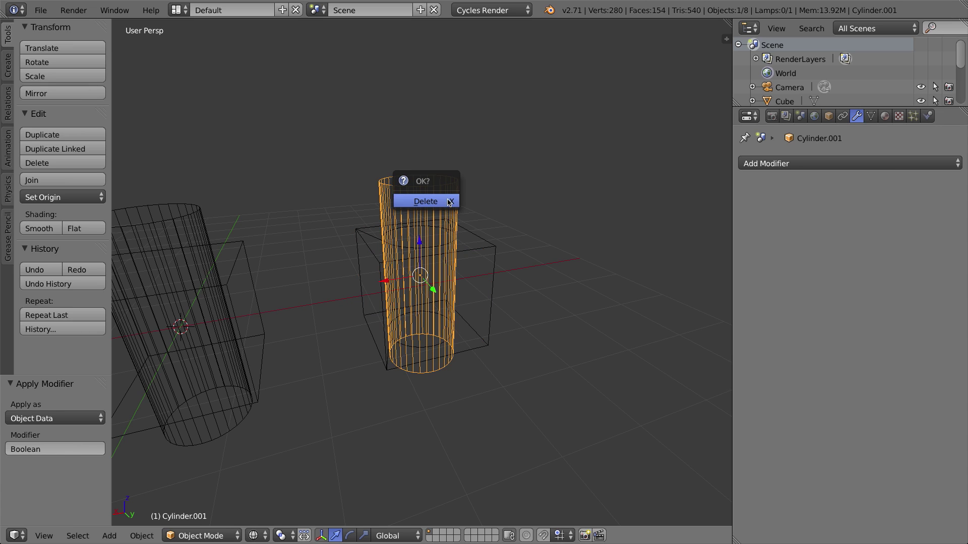
{"action": "left_click", "coordinate": [443, 202]}
{"action": "key", "text": "z"}
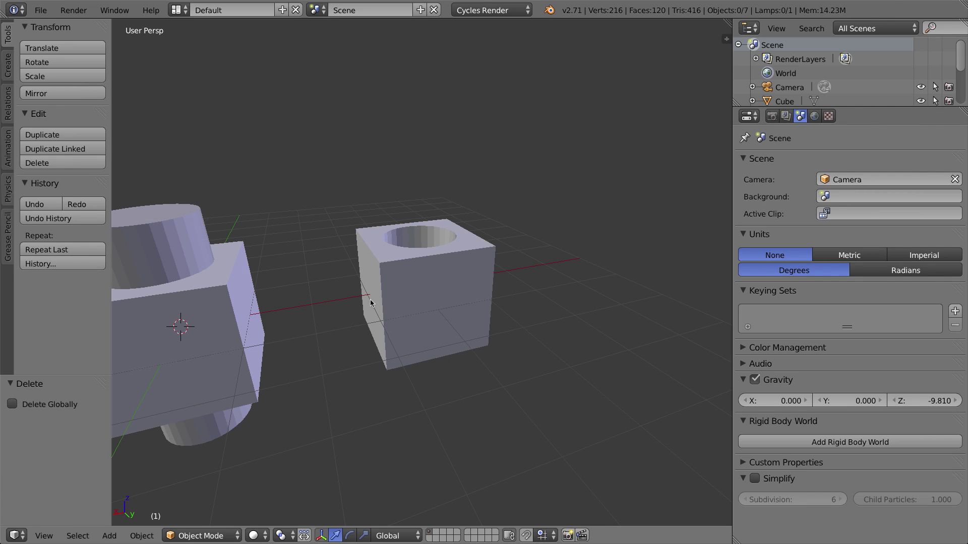
{"action": "mouse_move", "coordinate": [438, 217]}
{"action": "middle_mouse_down"}
{"action": "mouse_move", "coordinate": [424, 291]}
{"action": "mouse_move", "coordinate": [452, 295]}
{"action": "middle_mouse_up"}
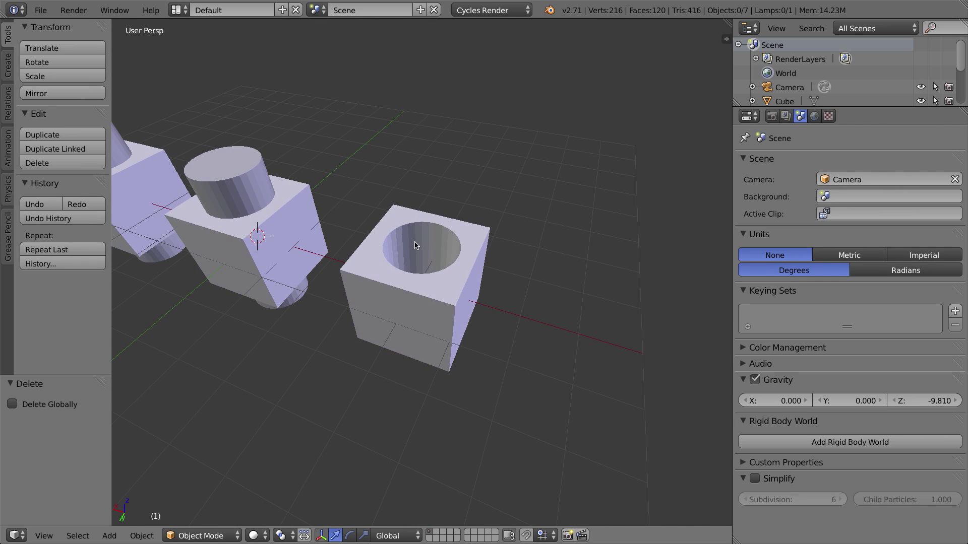
Step: Examine the two top faces around the hole of Cube.001 in Edit Mode, selecting them, and return to Object Mode
{"action": "right_click", "coordinate": [476, 252]}
{"action": "key", "text": "Tab"}
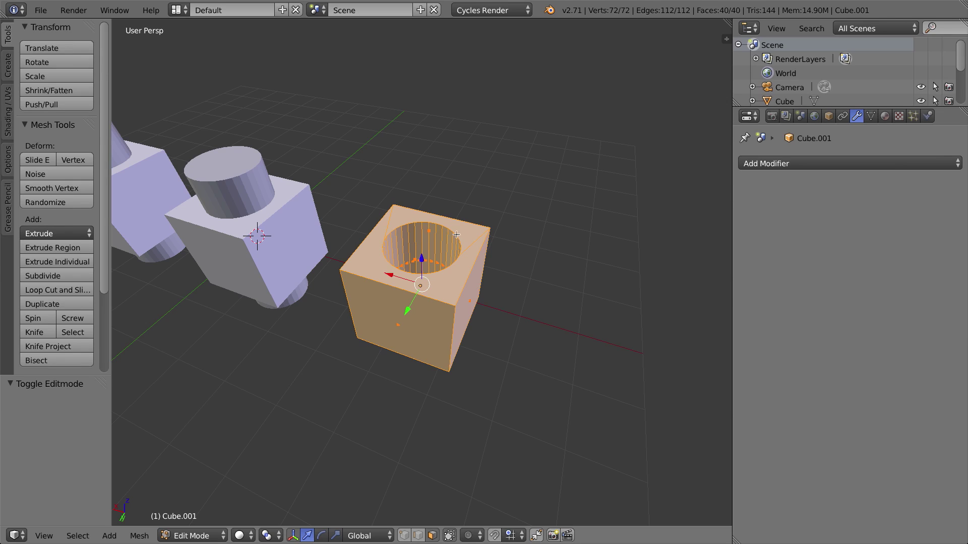
{"action": "right_click", "coordinate": [405, 214]}
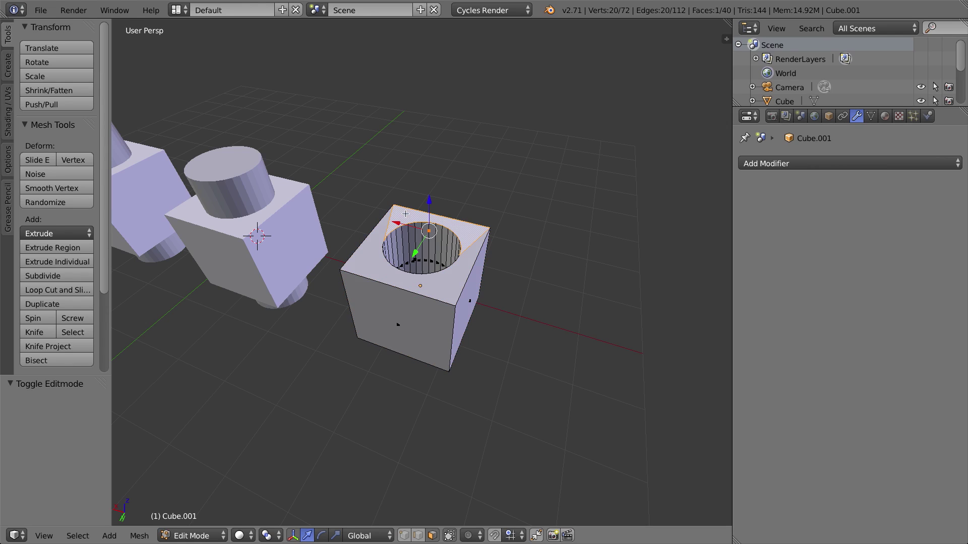
{"action": "right_click", "coordinate": [372, 256], "text": "shift"}
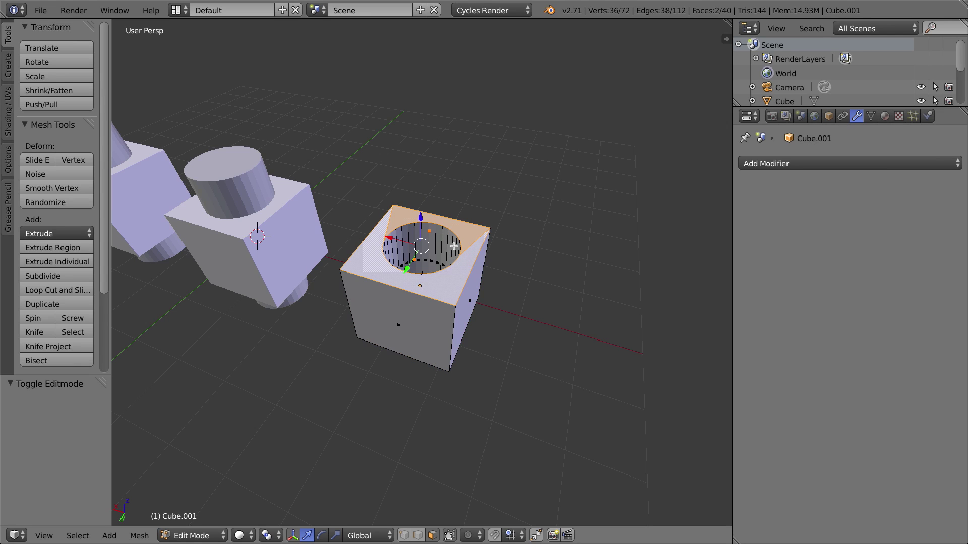
{"action": "middle_click_drag", "start_coordinate": [452, 247], "coordinate": [486, 254]}
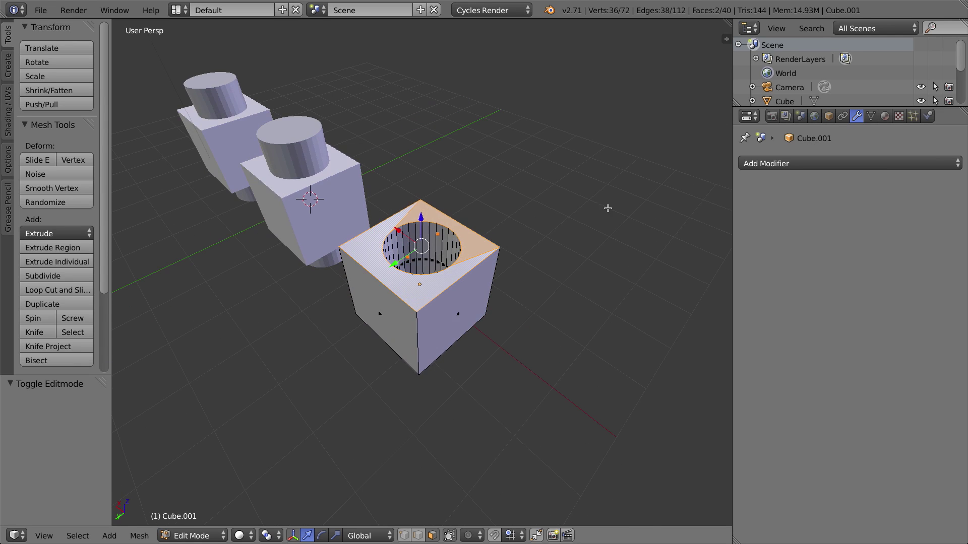
{"action": "scroll", "coordinate": [437, 279], "scroll_direction": "up", "scroll_amount": 3}
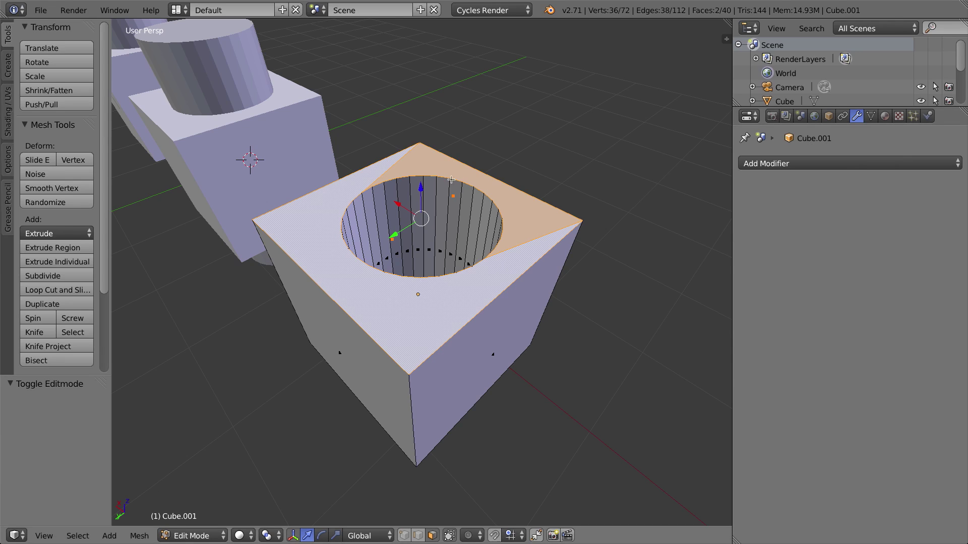
{"action": "right_click", "coordinate": [382, 220], "text": "shift"}
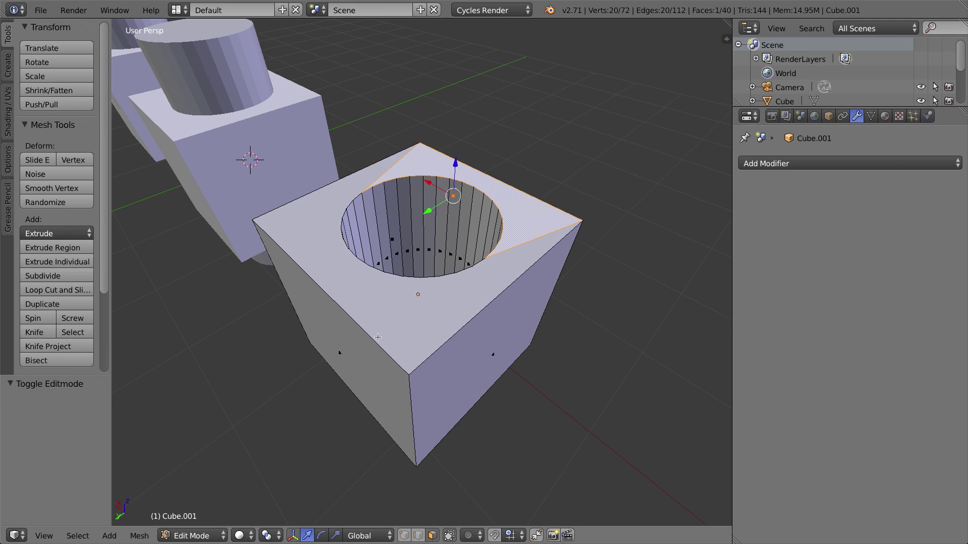
{"action": "key", "text": "Tab"}
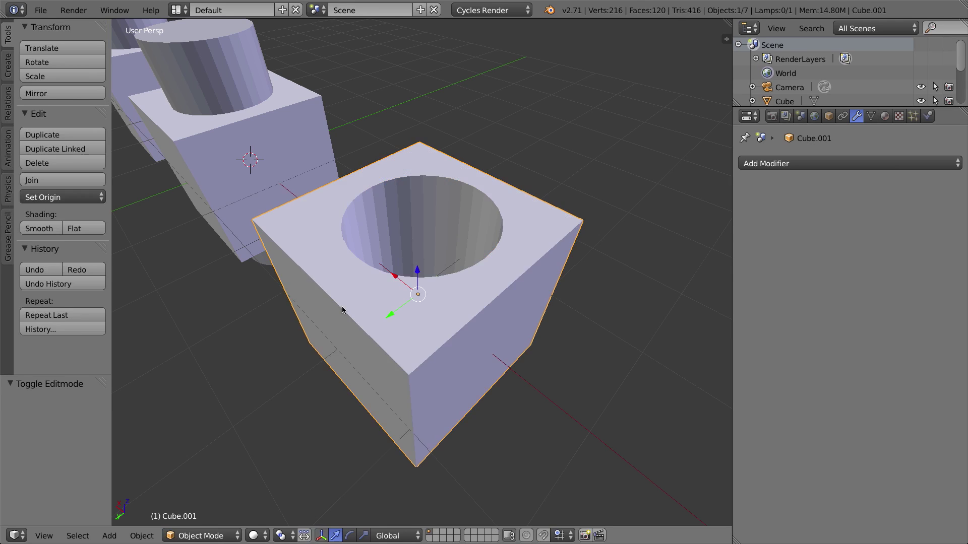
Step: Select the middle Cube and its Cylinder together and examine how they overlap in wireframe display
{"action": "middle_click_drag", "start_coordinate": [284, 298], "coordinate": [473, 348]}
{"action": "scroll", "coordinate": [473, 304], "scroll_direction": "down", "scroll_amount": 3}
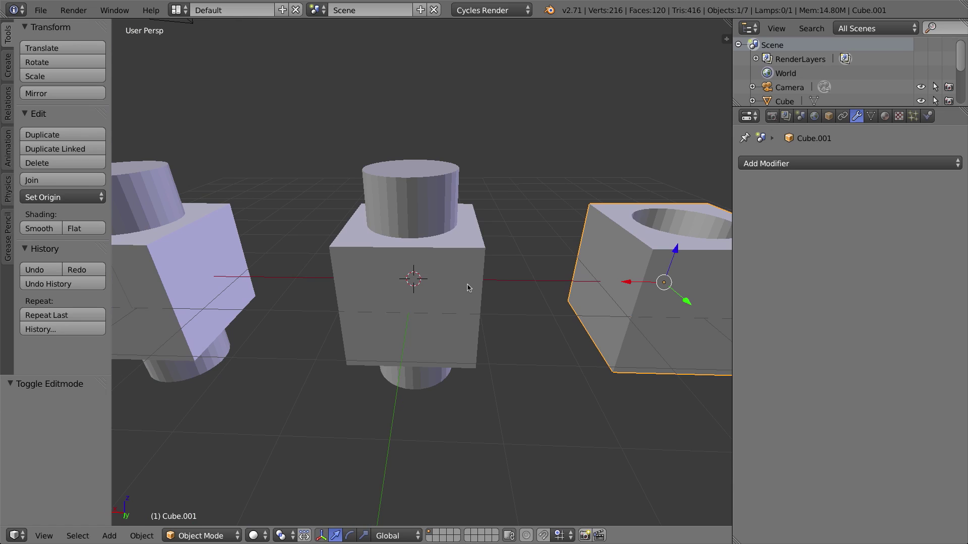
{"action": "right_click", "coordinate": [461, 255]}
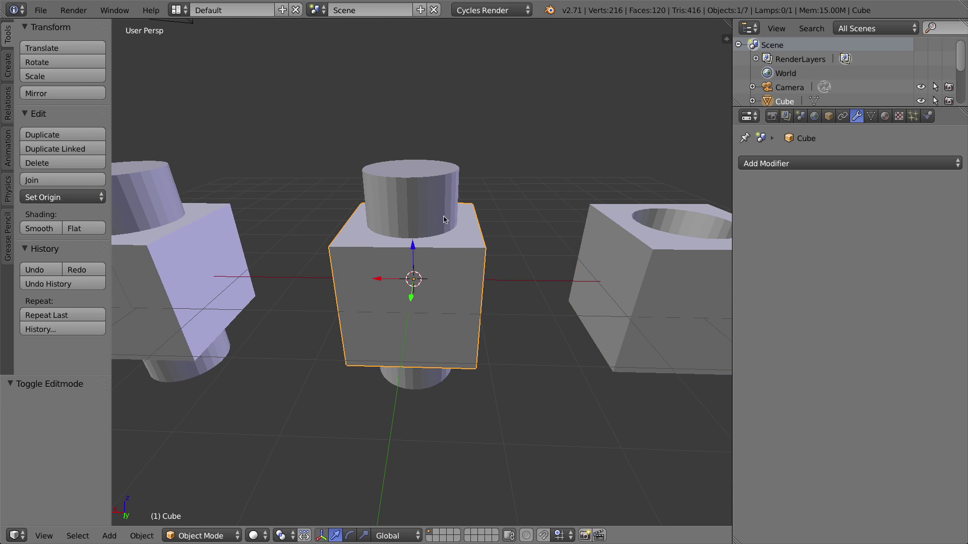
{"action": "right_click", "coordinate": [439, 202], "text": "shift"}
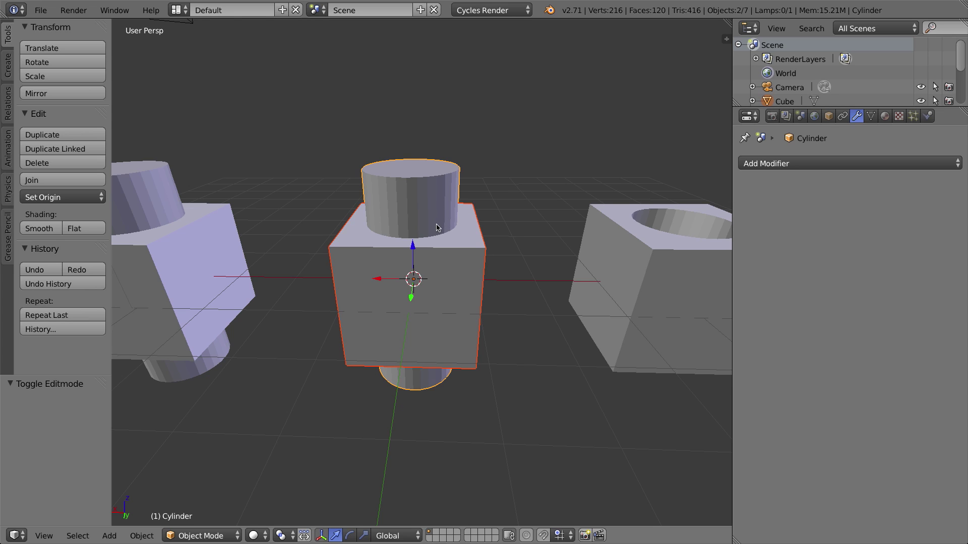
{"action": "key", "text": "z"}
{"action": "middle_click_drag", "start_coordinate": [422, 283], "coordinate": [450, 238]}
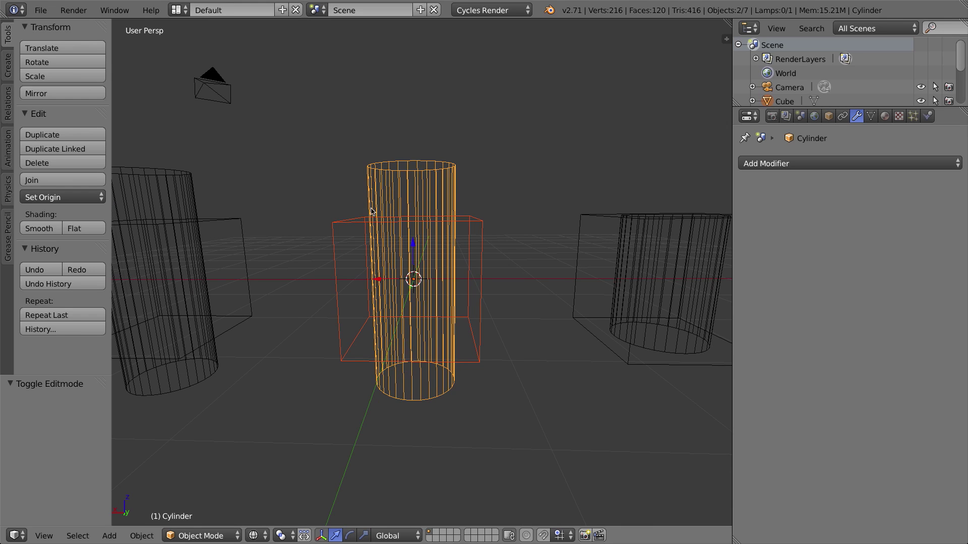
{"action": "middle_click_drag", "start_coordinate": [370, 211], "coordinate": [380, 216]}
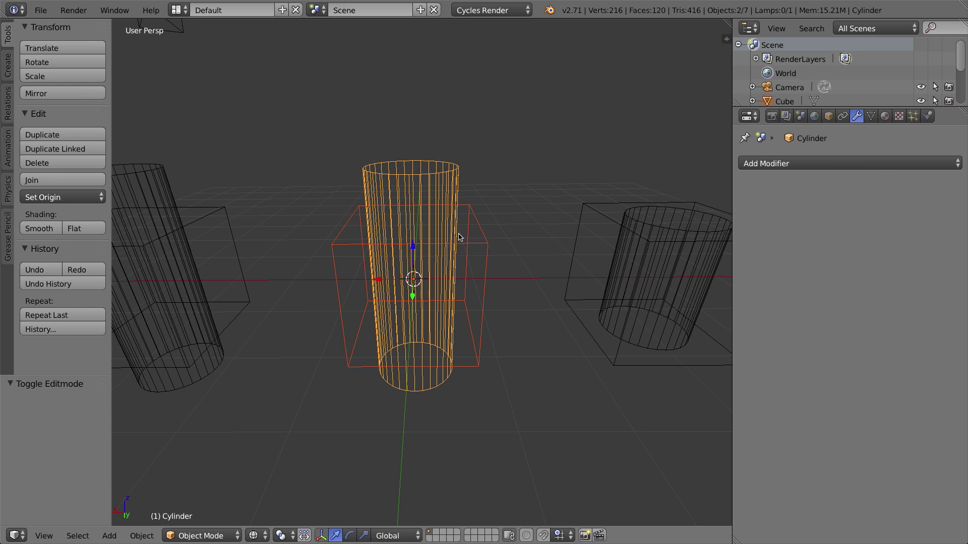
{"action": "middle_click_drag", "start_coordinate": [427, 284], "coordinate": [428, 275]}
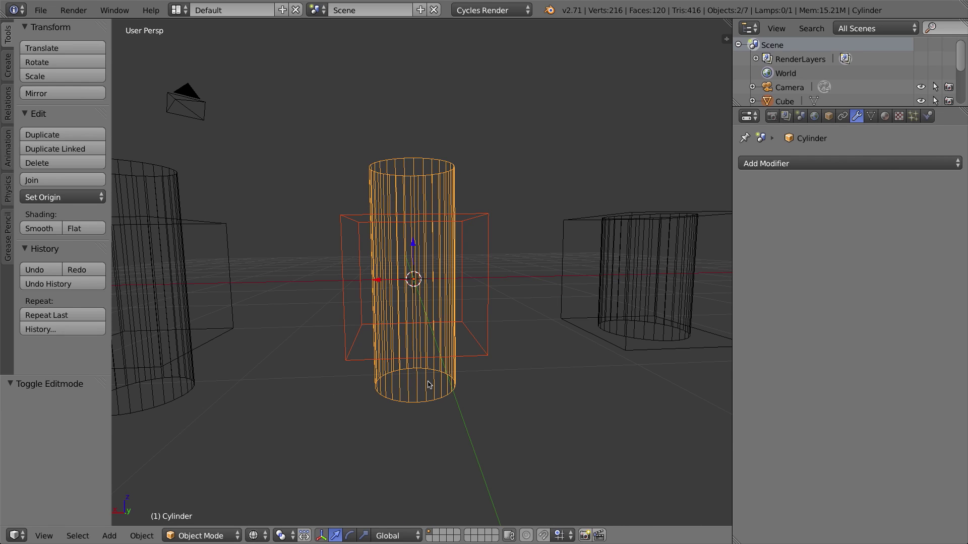
Step: Select only the middle Cube, restore solid shading and add a Boolean modifier to it
{"action": "right_click", "coordinate": [486, 228]}
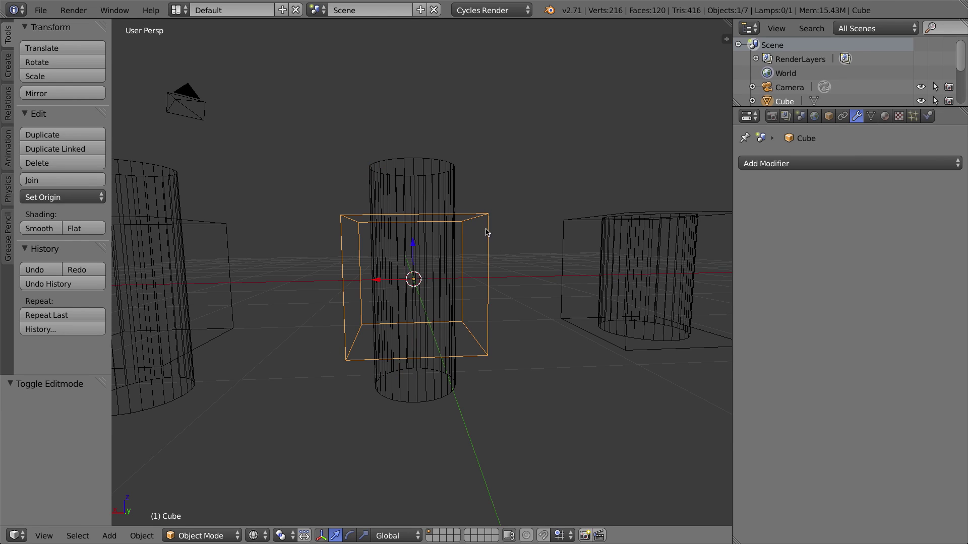
{"action": "middle_click_drag", "start_coordinate": [439, 207], "coordinate": [467, 206]}
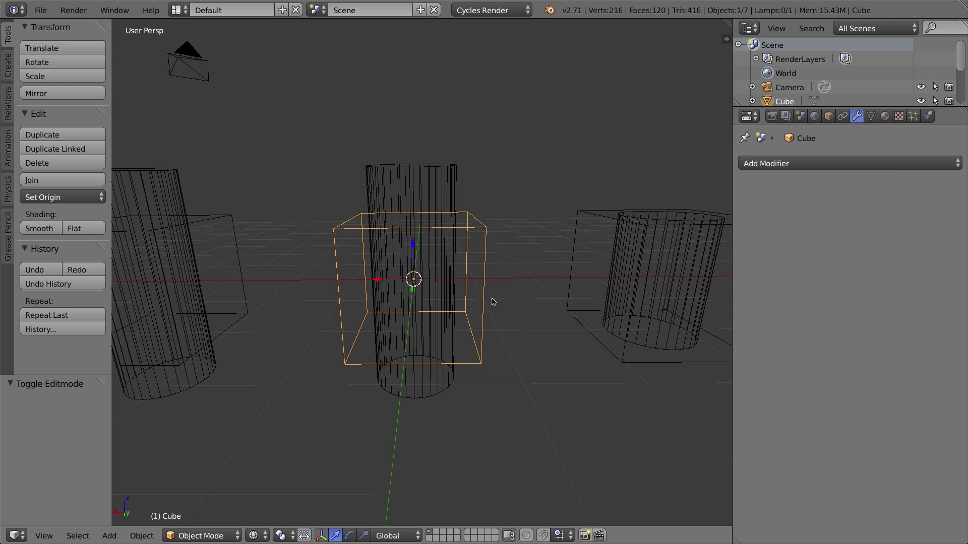
{"action": "middle_click_drag", "start_coordinate": [398, 300], "coordinate": [406, 281]}
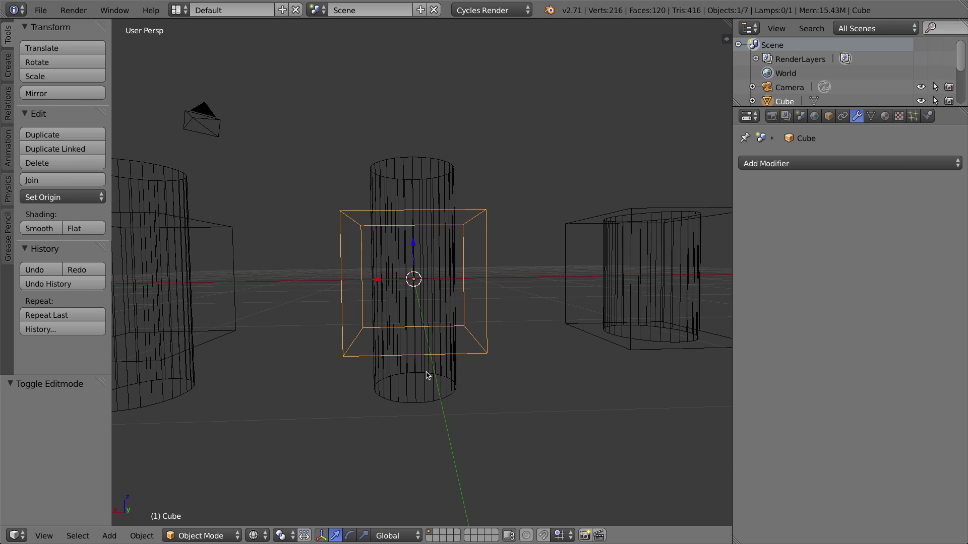
{"action": "key", "text": "z"}
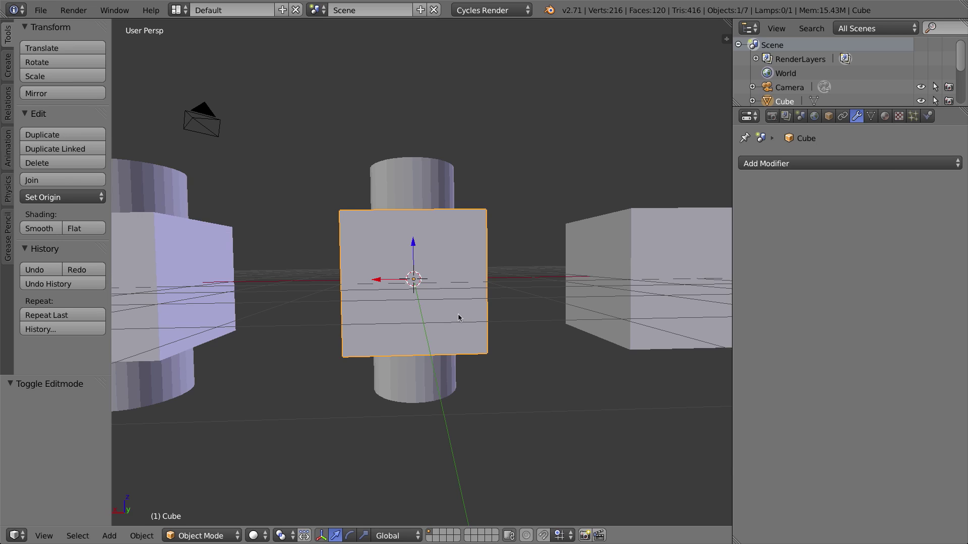
{"action": "middle_click_drag", "start_coordinate": [458, 320], "coordinate": [414, 297]}
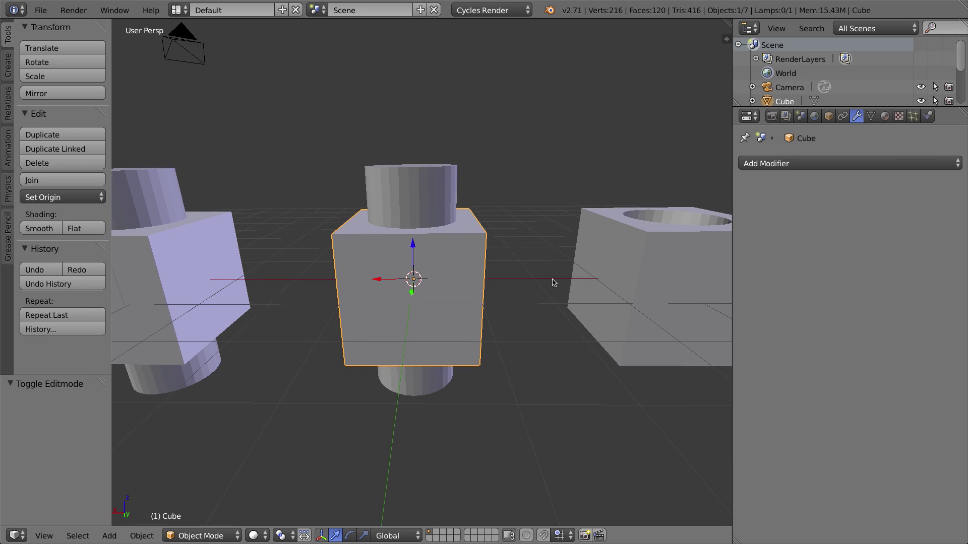
{"action": "left_click", "coordinate": [777, 163]}
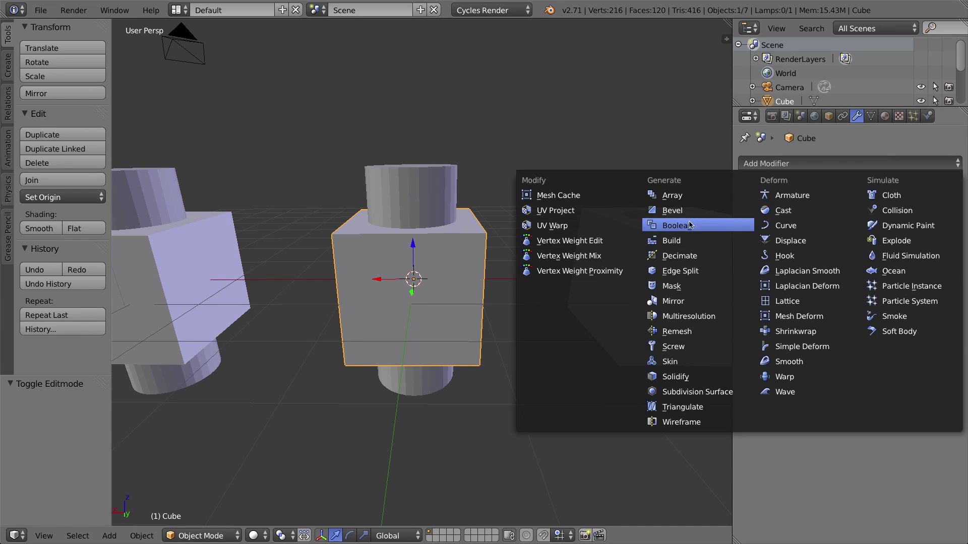
{"action": "left_click", "coordinate": [690, 224]}
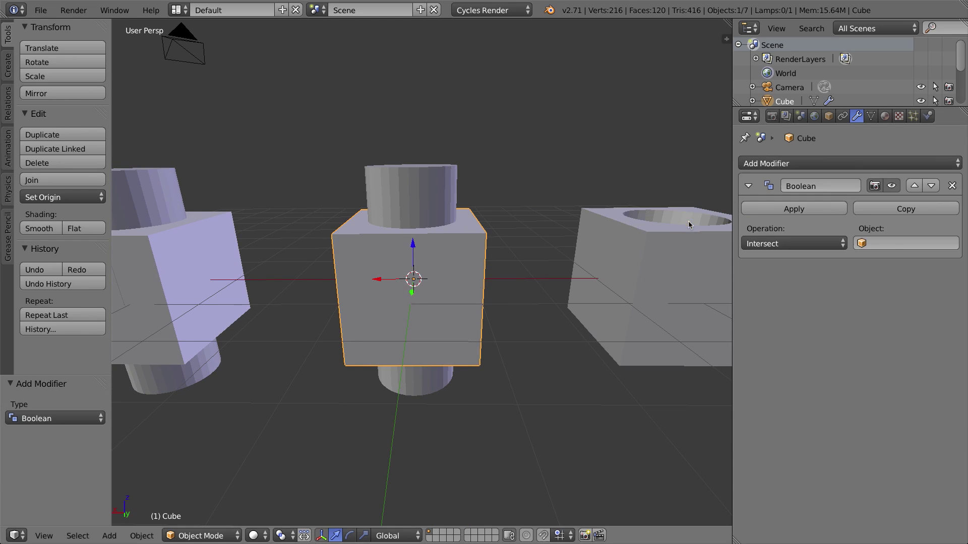
Step: Set Cylinder as the target object of Cube's Boolean modifier
{"action": "right_click", "coordinate": [432, 170]}
{"action": "right_click", "coordinate": [459, 242]}
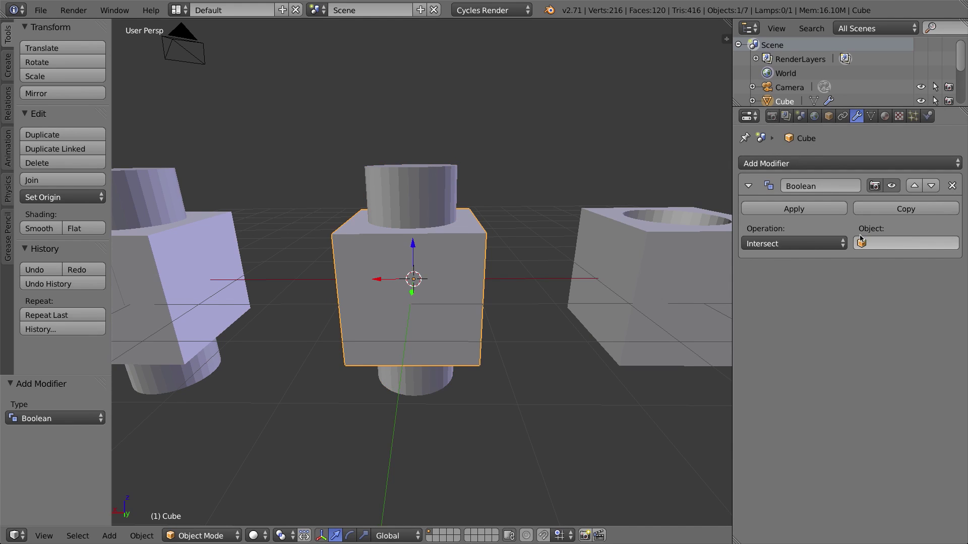
{"action": "left_click", "coordinate": [877, 241]}
{"action": "left_click", "coordinate": [839, 291]}
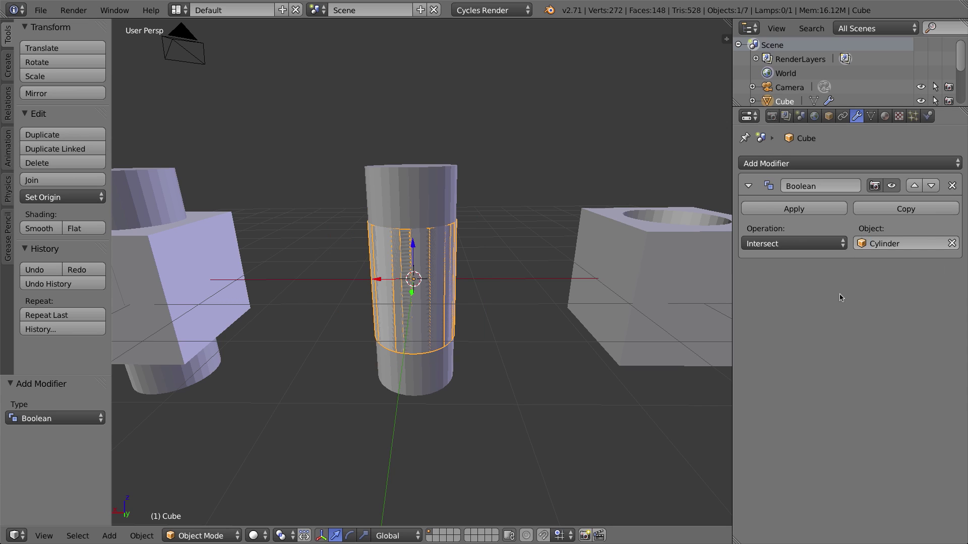
Step: Change the operation of Cube's Boolean modifier to Union and apply it to the mesh
{"action": "left_click", "coordinate": [796, 244]}
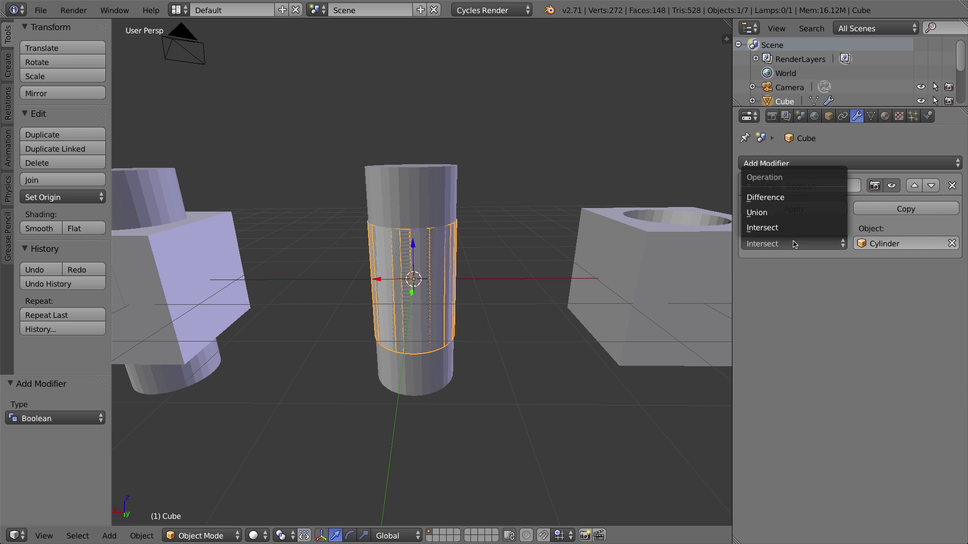
{"action": "left_click", "coordinate": [790, 213]}
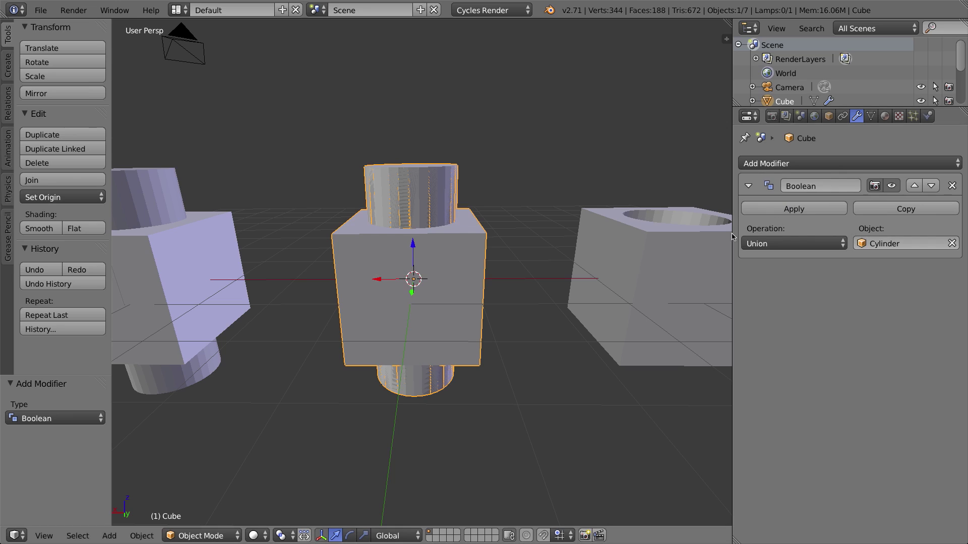
{"action": "left_click", "coordinate": [794, 209]}
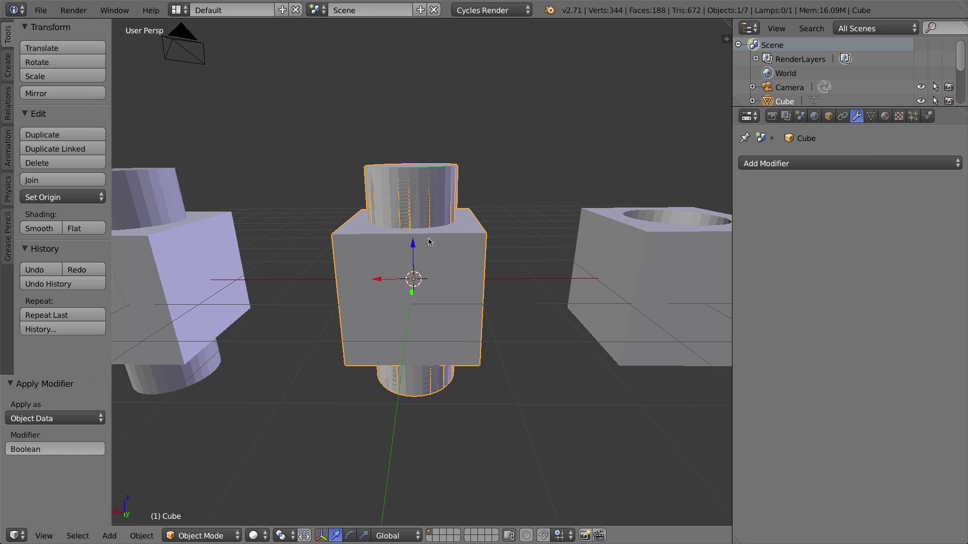
Step: Switch to wireframe display and delete the original Cylinder from inside the merged Cube
{"action": "key", "text": "z"}
{"action": "right_click", "coordinate": [446, 252]}
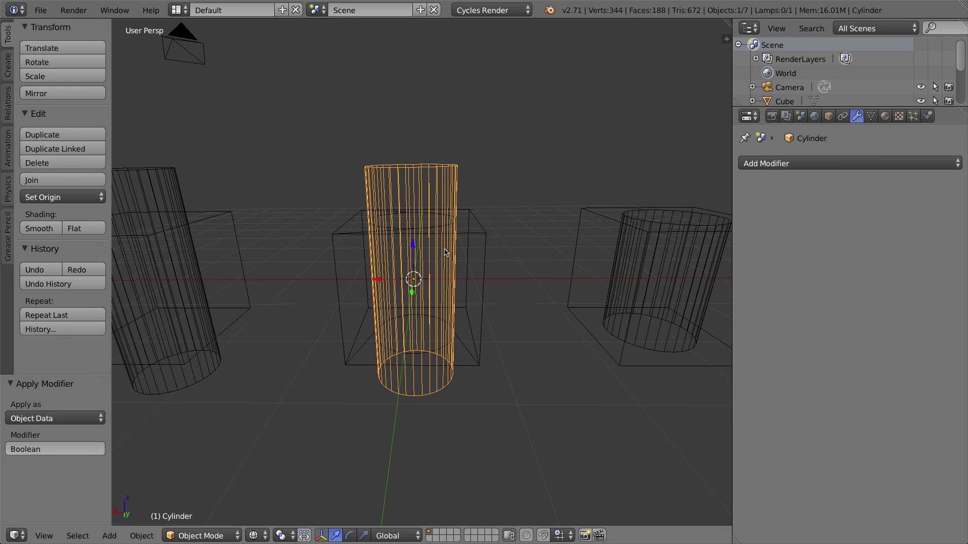
{"action": "key", "text": "x"}
{"action": "left_click", "coordinate": [439, 251]}
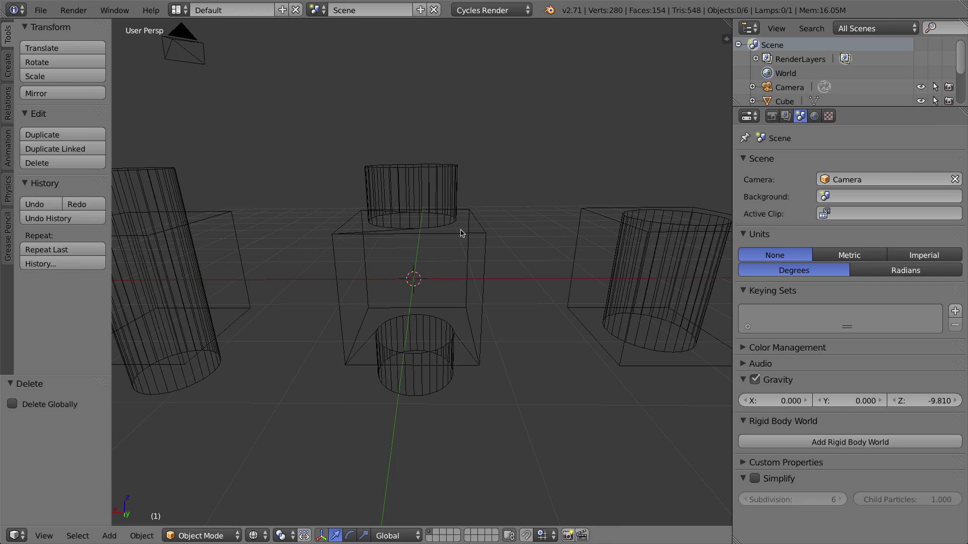
Step: Examine the merged Cube in wireframe and solid display, selecting one of its top faces in Edit Mode to inspect the topology
{"action": "right_click", "coordinate": [457, 228]}
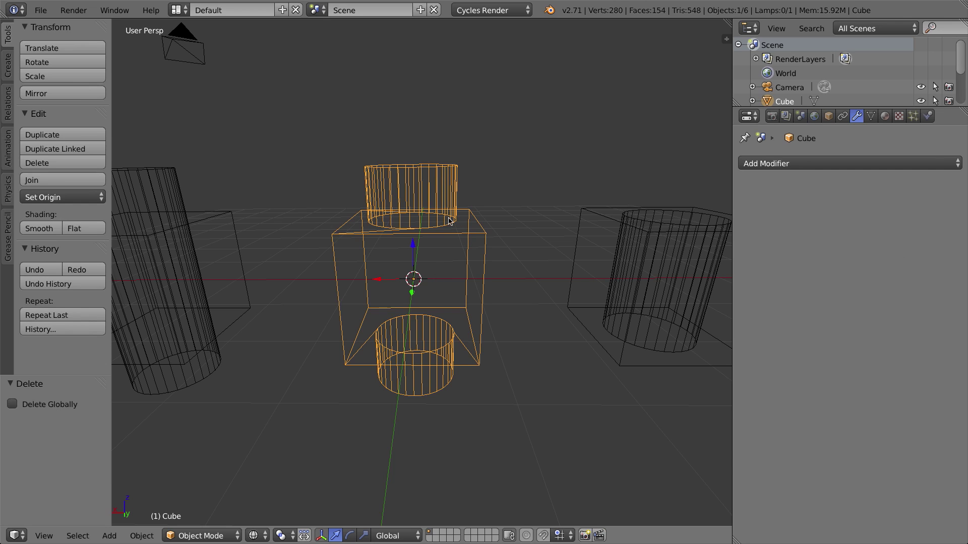
{"action": "middle_click_drag", "start_coordinate": [454, 226], "coordinate": [469, 286]}
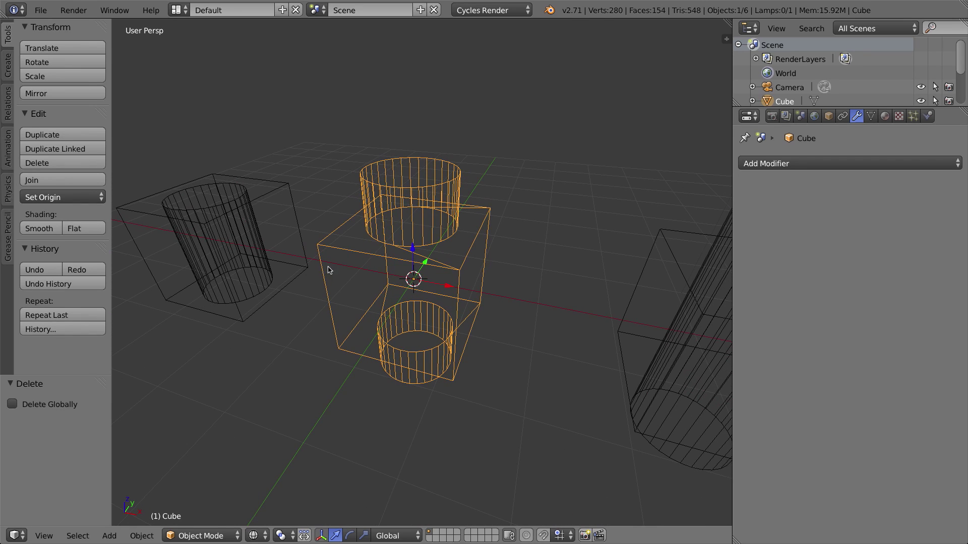
{"action": "key", "text": "z"}
{"action": "key", "text": "Tab"}
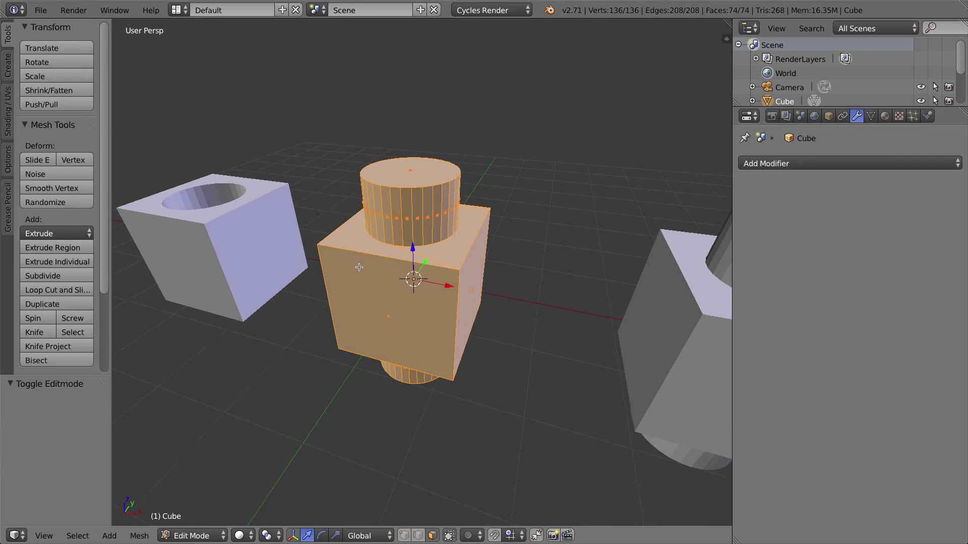
{"action": "middle_click_drag", "start_coordinate": [356, 252], "coordinate": [383, 243]}
{"action": "key", "text": "a"}
{"action": "right_click", "coordinate": [456, 251]}
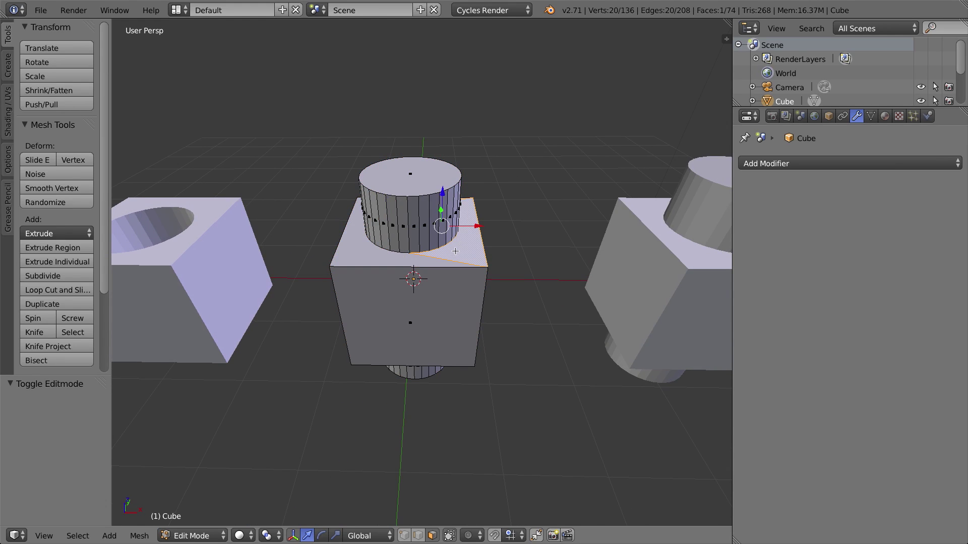
{"action": "key", "text": "z"}
{"action": "mouse_move", "coordinate": [430, 259]}
{"action": "middle_mouse_down"}
{"action": "mouse_move", "coordinate": [430, 224]}
{"action": "mouse_move", "coordinate": [431, 277]}
{"action": "middle_mouse_up"}
{"action": "key", "text": "z"}
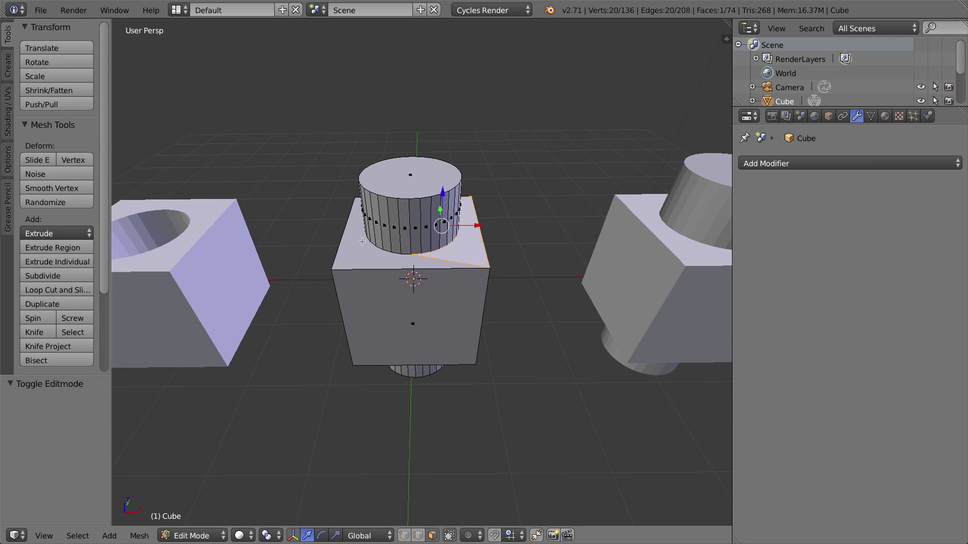
Step: Leave Edit Mode and show Cylinder.002 and its surrounding cube in front orthographic view with wireframe display
{"action": "key", "text": "Tab"}
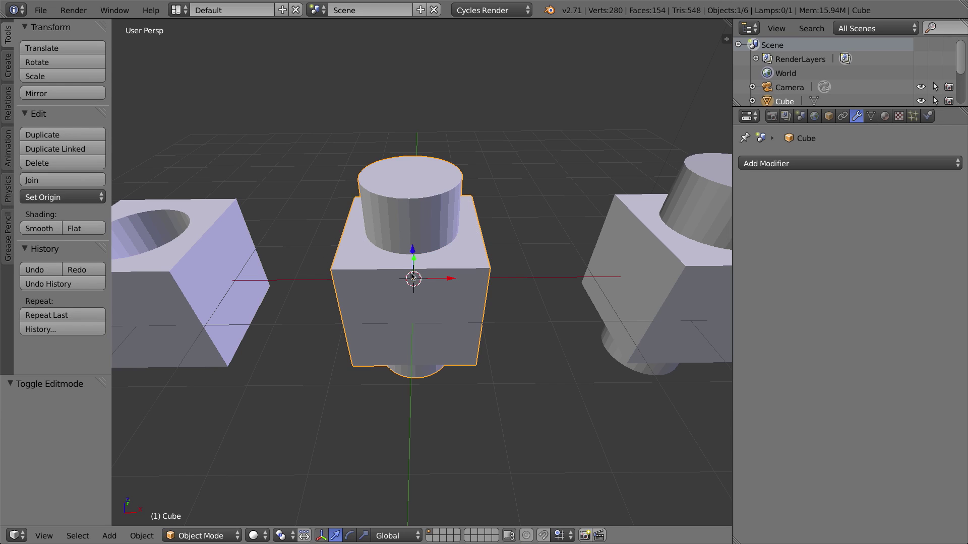
{"action": "middle_click_drag", "start_coordinate": [328, 236], "coordinate": [353, 234]}
{"action": "right_click", "coordinate": [488, 218]}
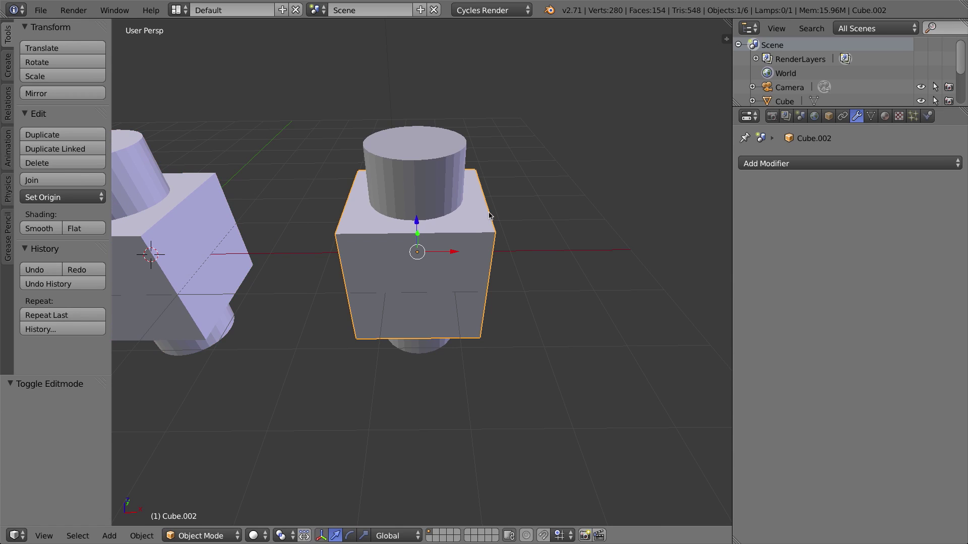
{"action": "right_click", "coordinate": [455, 192]}
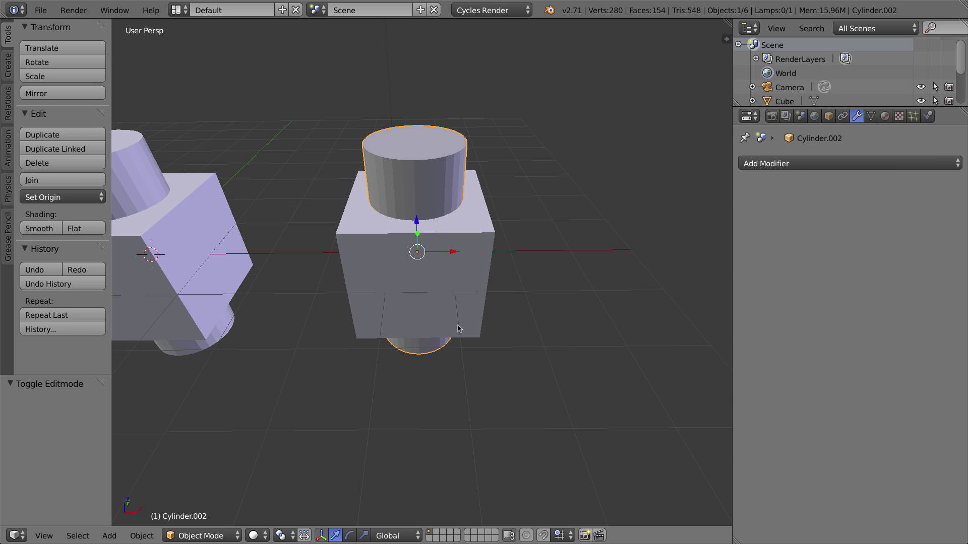
{"action": "middle_click_drag", "start_coordinate": [460, 329], "coordinate": [460, 299]}
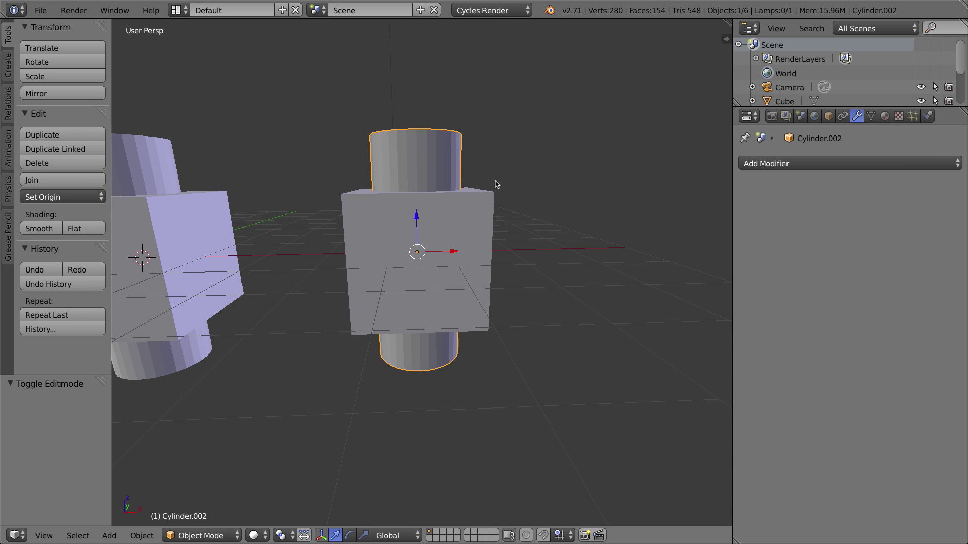
{"action": "middle_click_drag", "start_coordinate": [448, 203], "coordinate": [453, 192]}
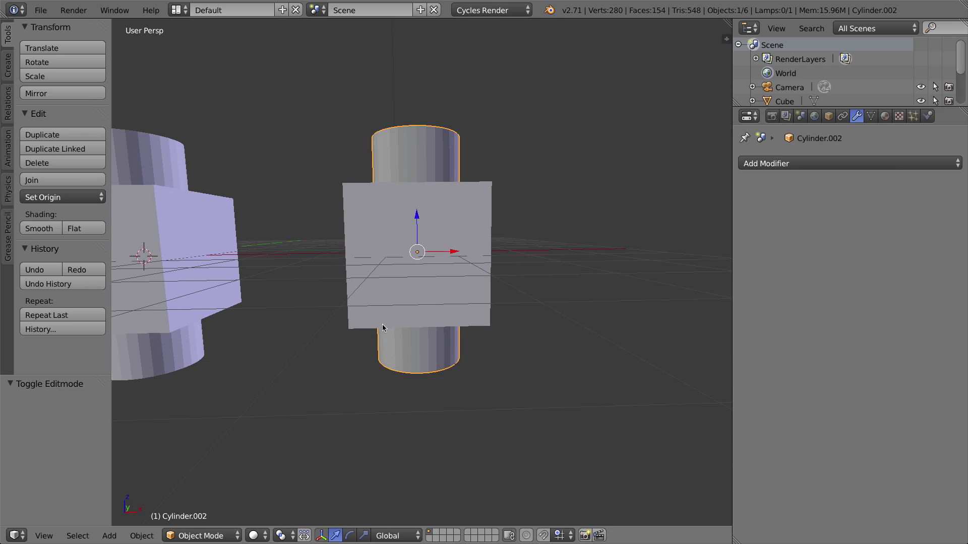
{"action": "key", "text": "KP_1"}
{"action": "key", "text": "KP_5"}
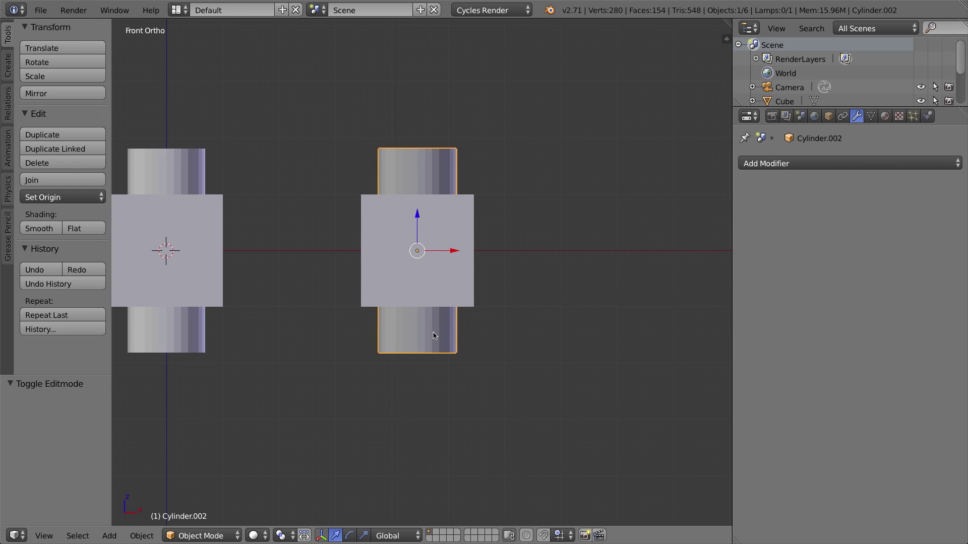
{"action": "key", "text": "z"}
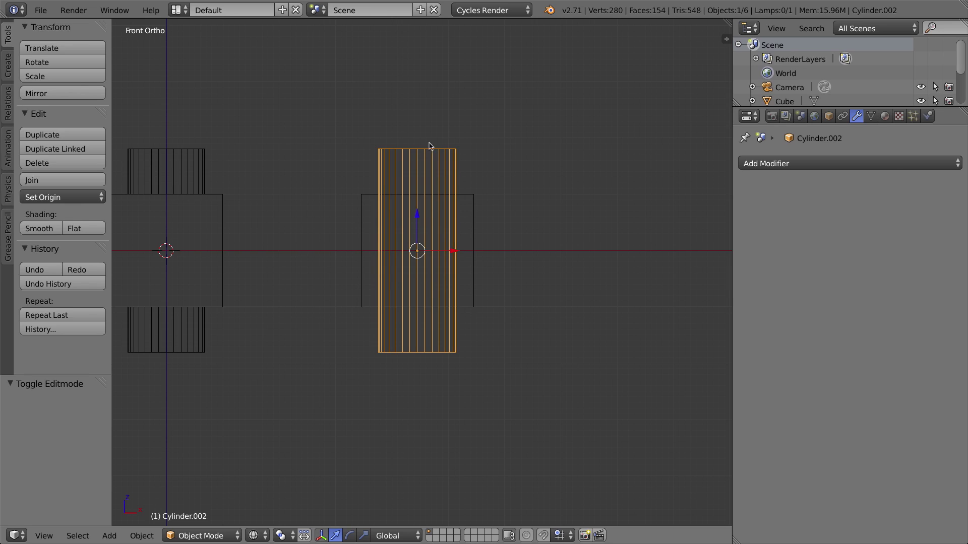
Step: Add a Boolean modifier to Cube.002 with the Intersect operation and Cylinder.002 as its target object
{"action": "right_click", "coordinate": [468, 200]}
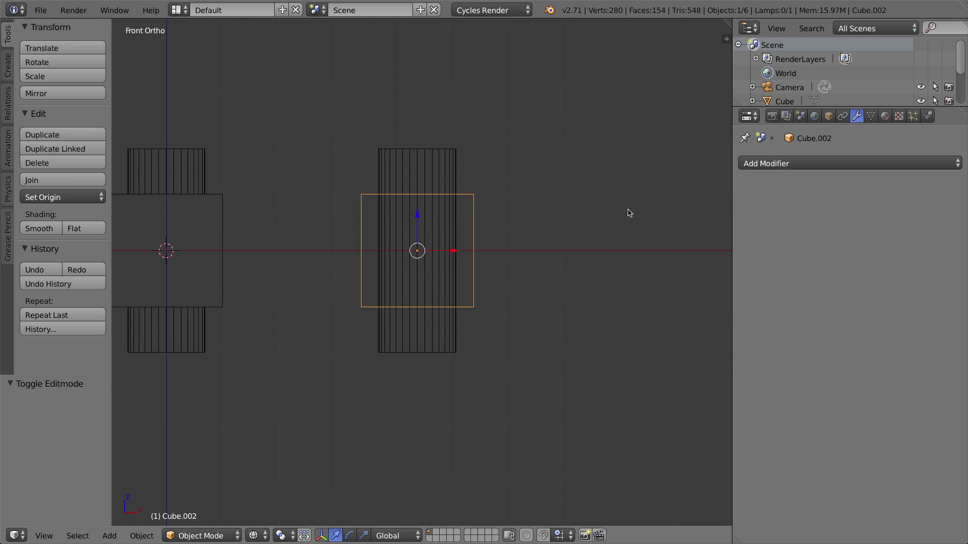
{"action": "left_click", "coordinate": [755, 162]}
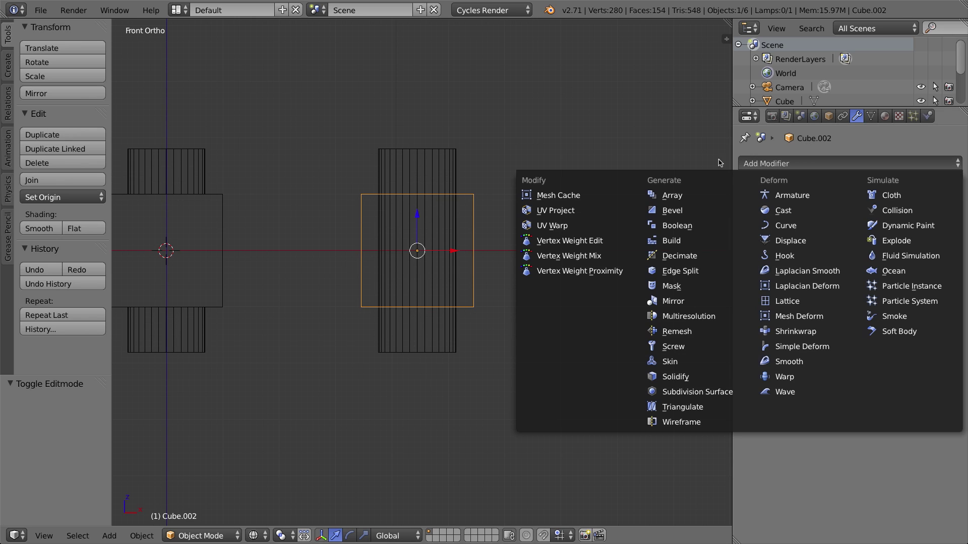
{"action": "left_click", "coordinate": [679, 228]}
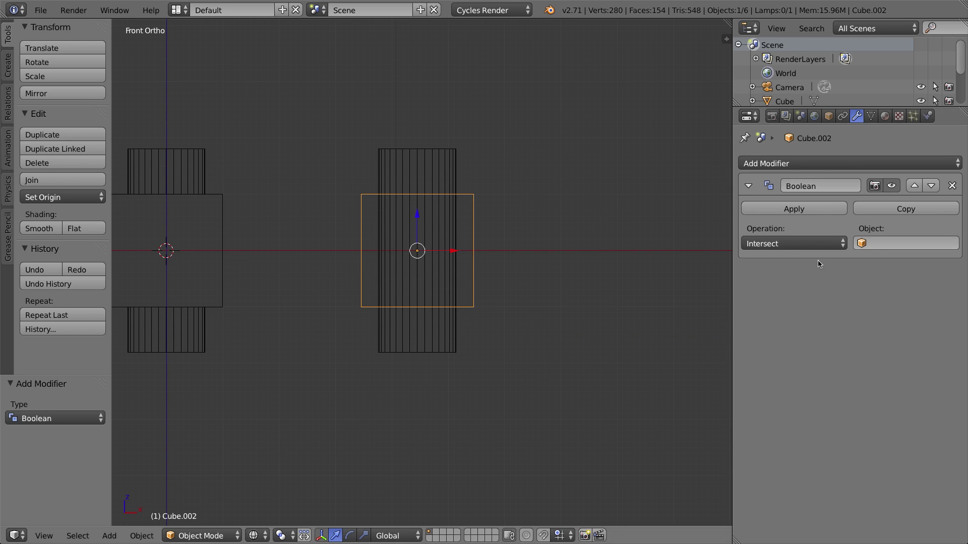
{"action": "left_click", "coordinate": [868, 244]}
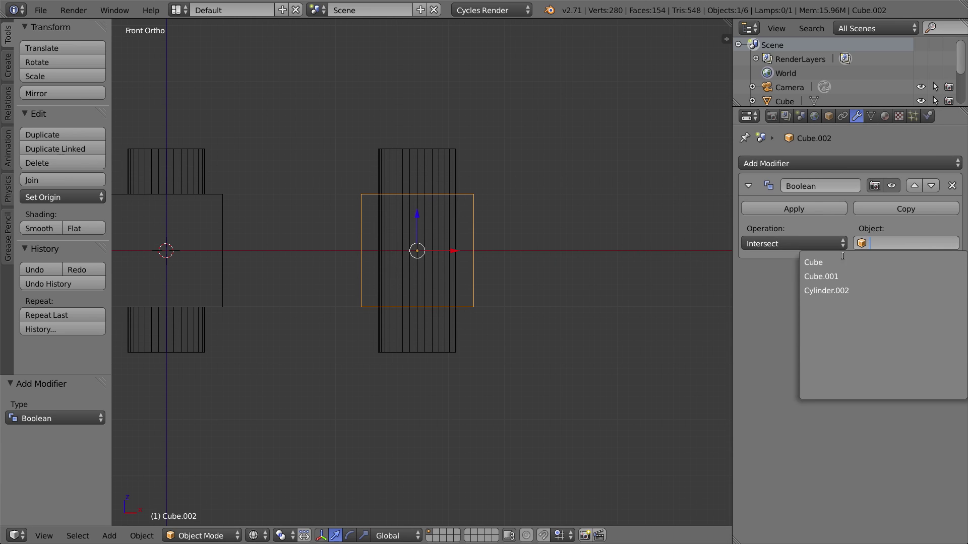
{"action": "left_click", "coordinate": [843, 291]}
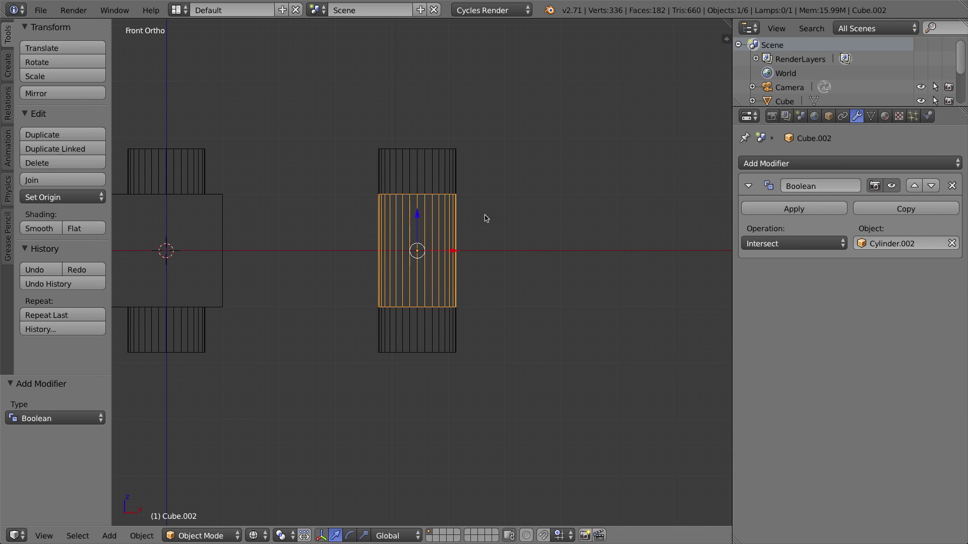
Step: Move Cylinder.002 about 0.946 along the X axis so it only partly overlaps Cube.002
{"action": "middle_click_drag", "start_coordinate": [417, 212], "coordinate": [460, 220]}
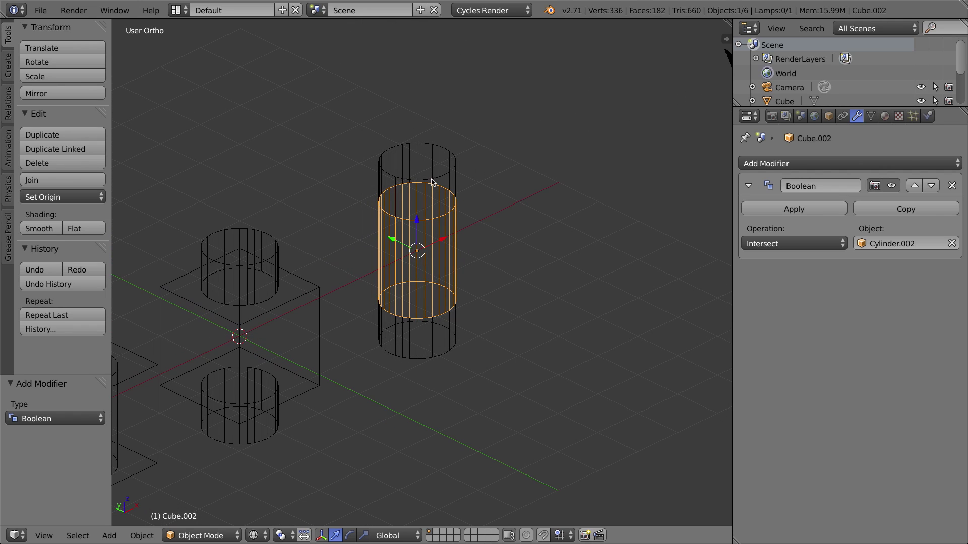
{"action": "right_click", "coordinate": [443, 161]}
{"action": "key", "text": "g"}
{"action": "key", "text": "x"}
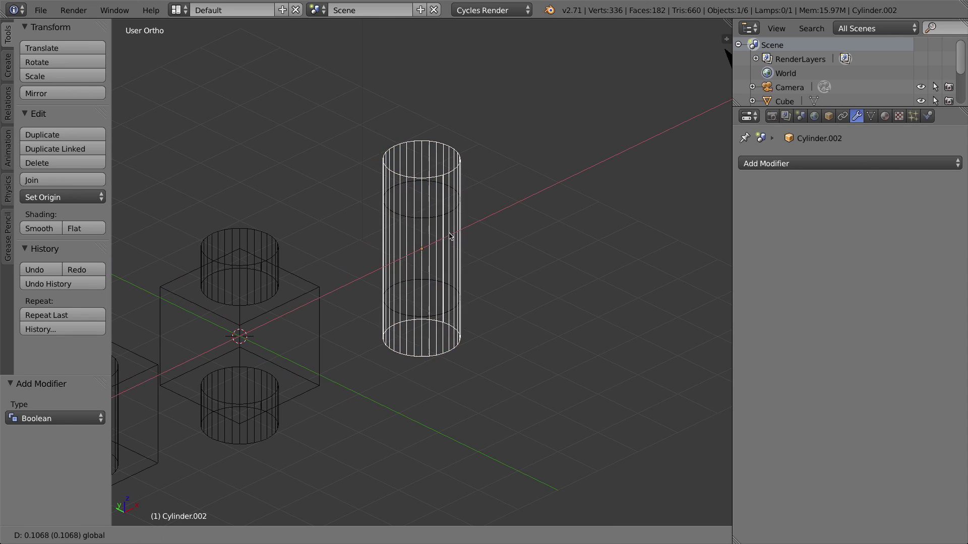
{"action": "left_click", "coordinate": [478, 217]}
Step: Apply the Intersect Boolean modifier on Cube.002 and delete Cylinder.002 from around the resulting mesh
{"action": "right_click", "coordinate": [453, 203]}
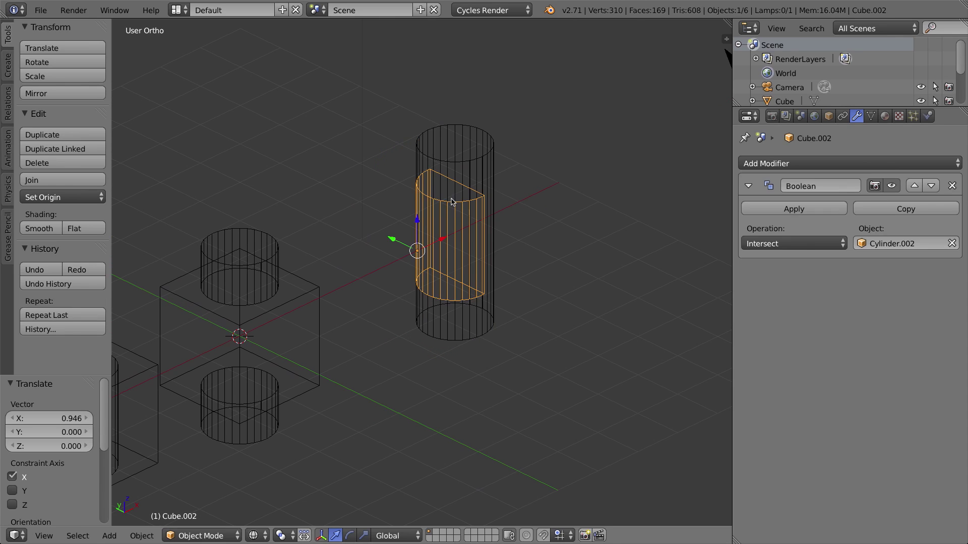
{"action": "middle_click_drag", "start_coordinate": [481, 234], "coordinate": [454, 229]}
{"action": "middle_click_drag", "start_coordinate": [472, 186], "coordinate": [435, 192]}
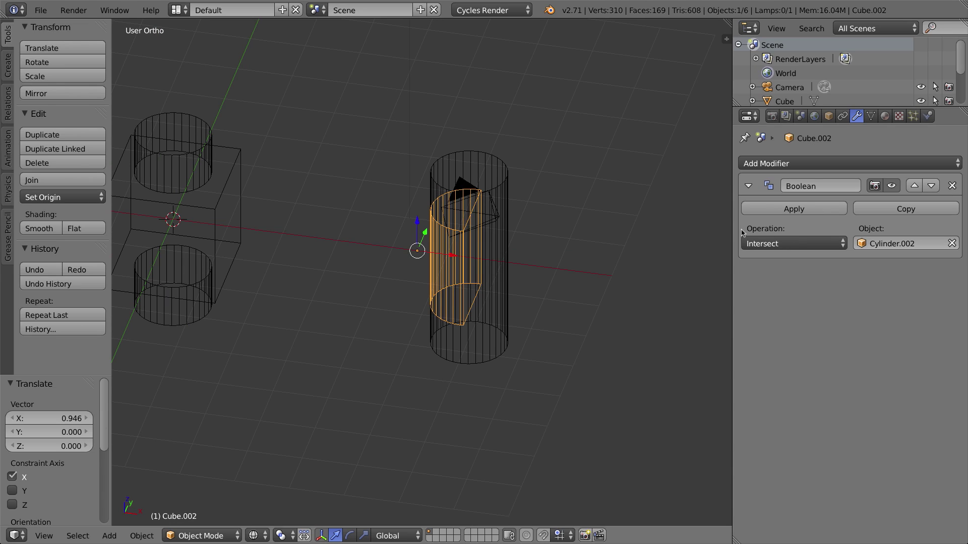
{"action": "left_click", "coordinate": [786, 209]}
{"action": "right_click", "coordinate": [478, 159]}
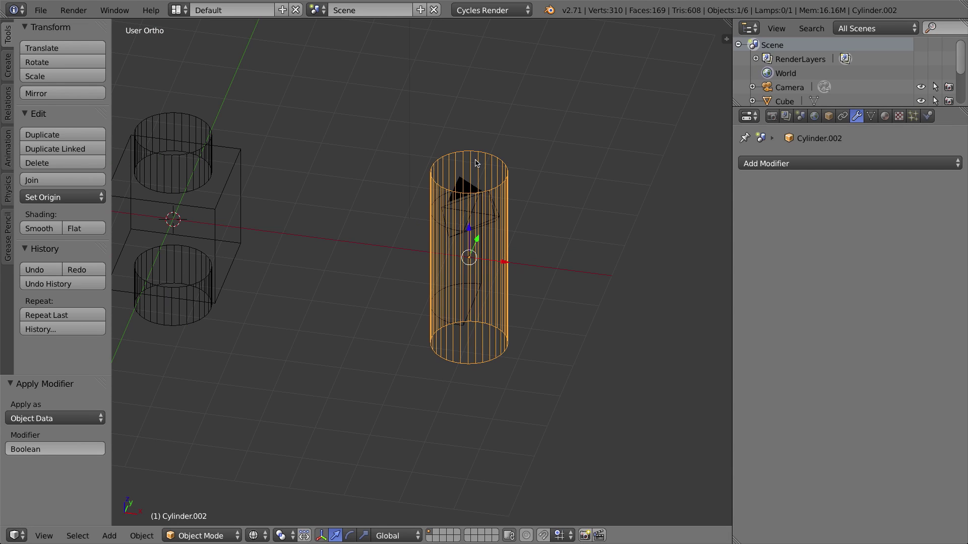
{"action": "key", "text": "x"}
{"action": "left_click", "coordinate": [474, 162]}
{"action": "middle_click_drag", "start_coordinate": [348, 178], "coordinate": [400, 167]}
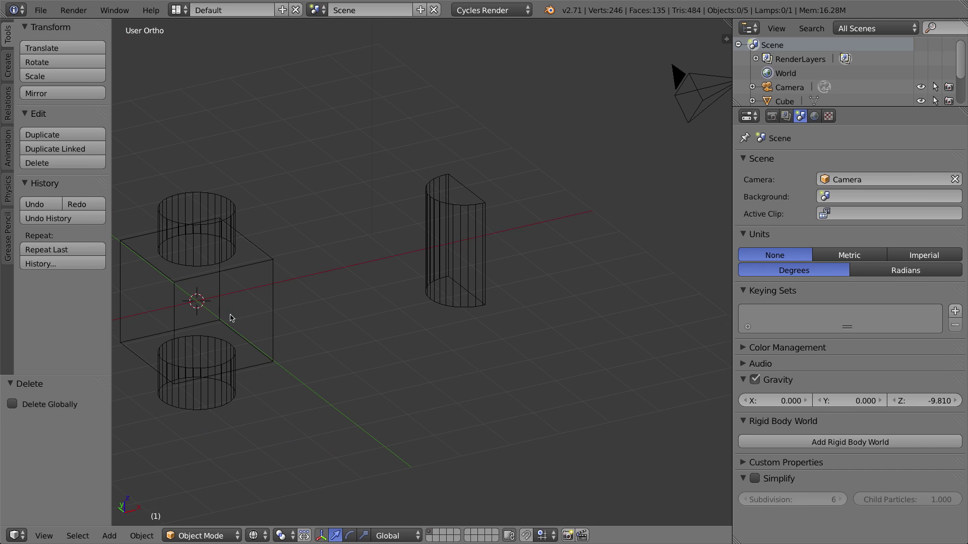
{"action": "middle_click_drag", "start_coordinate": [233, 318], "coordinate": [401, 297], "text": "shift"}
{"action": "scroll", "coordinate": [401, 297], "scroll_direction": "down", "scroll_amount": 3}
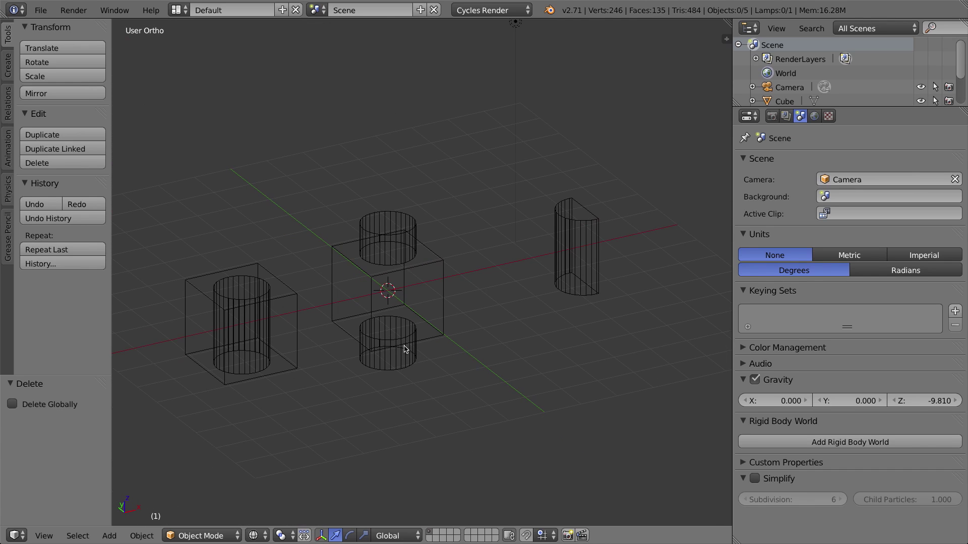
{"action": "middle_click_drag", "start_coordinate": [405, 348], "coordinate": [386, 335]}
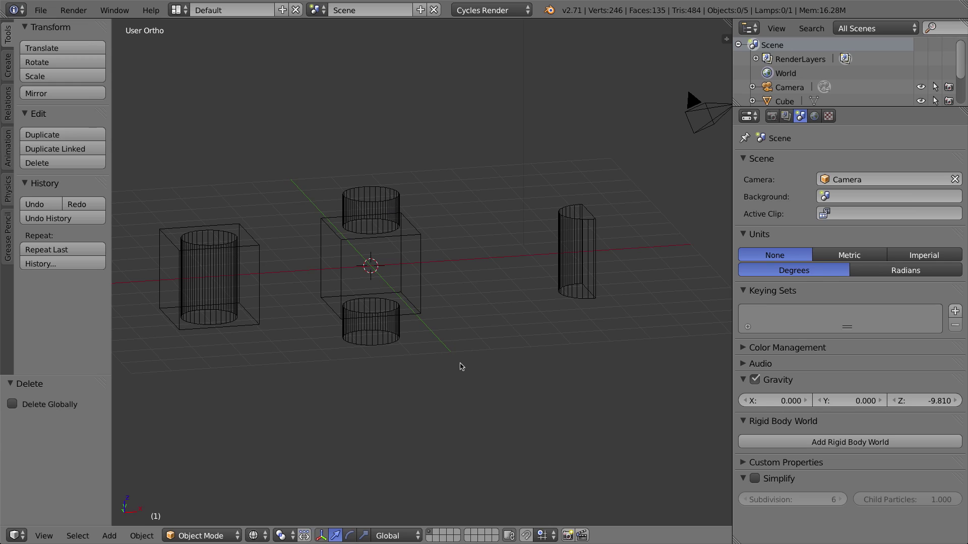